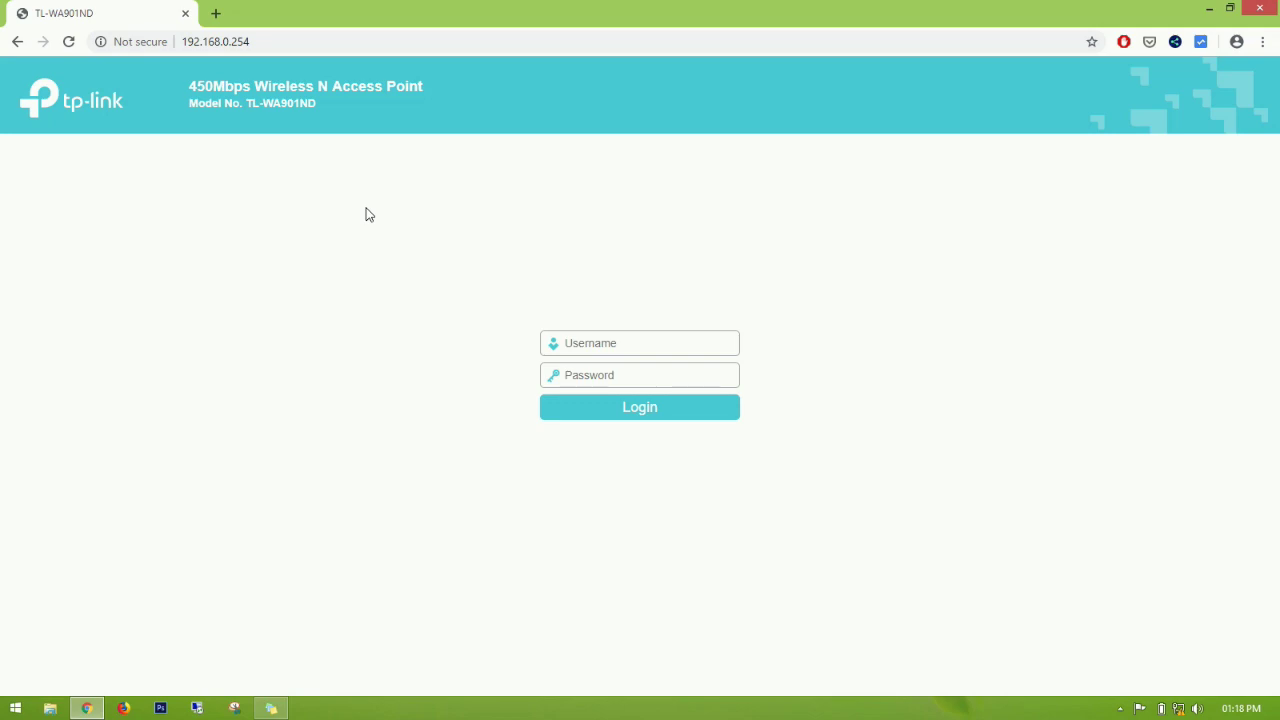
Enter username admin and the account password in the login form
click(605, 345)
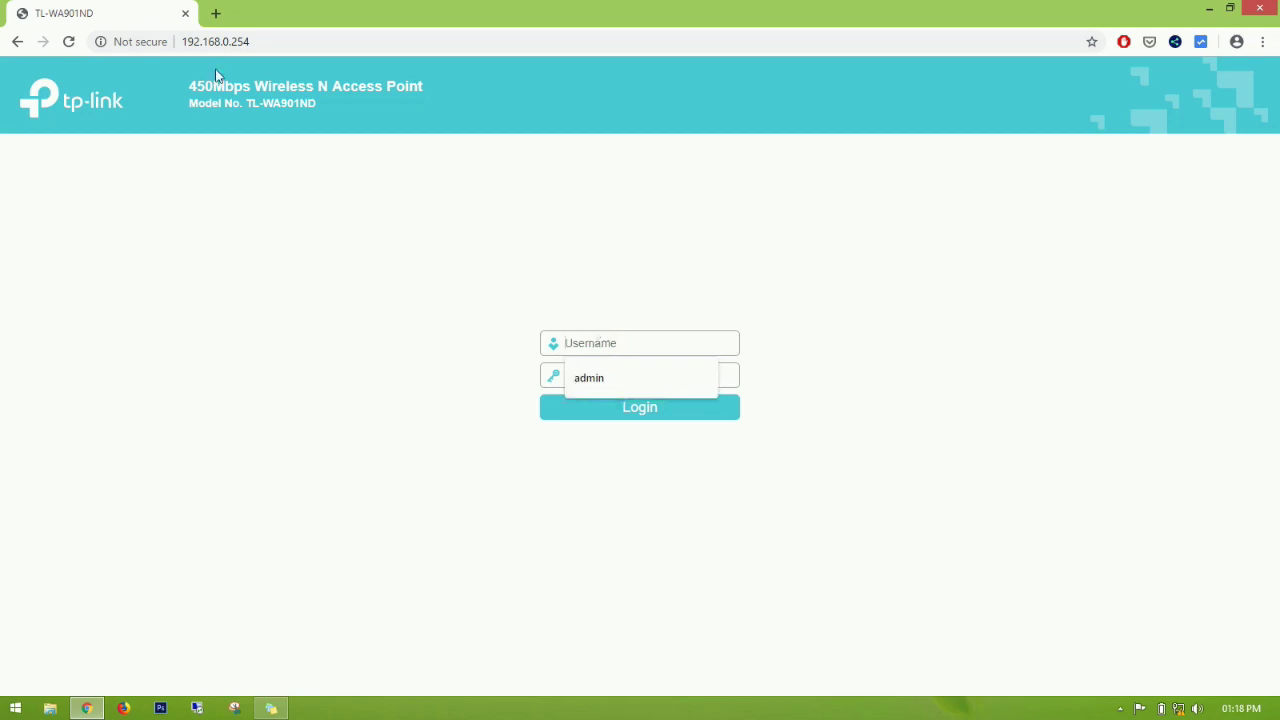
click(293, 36)
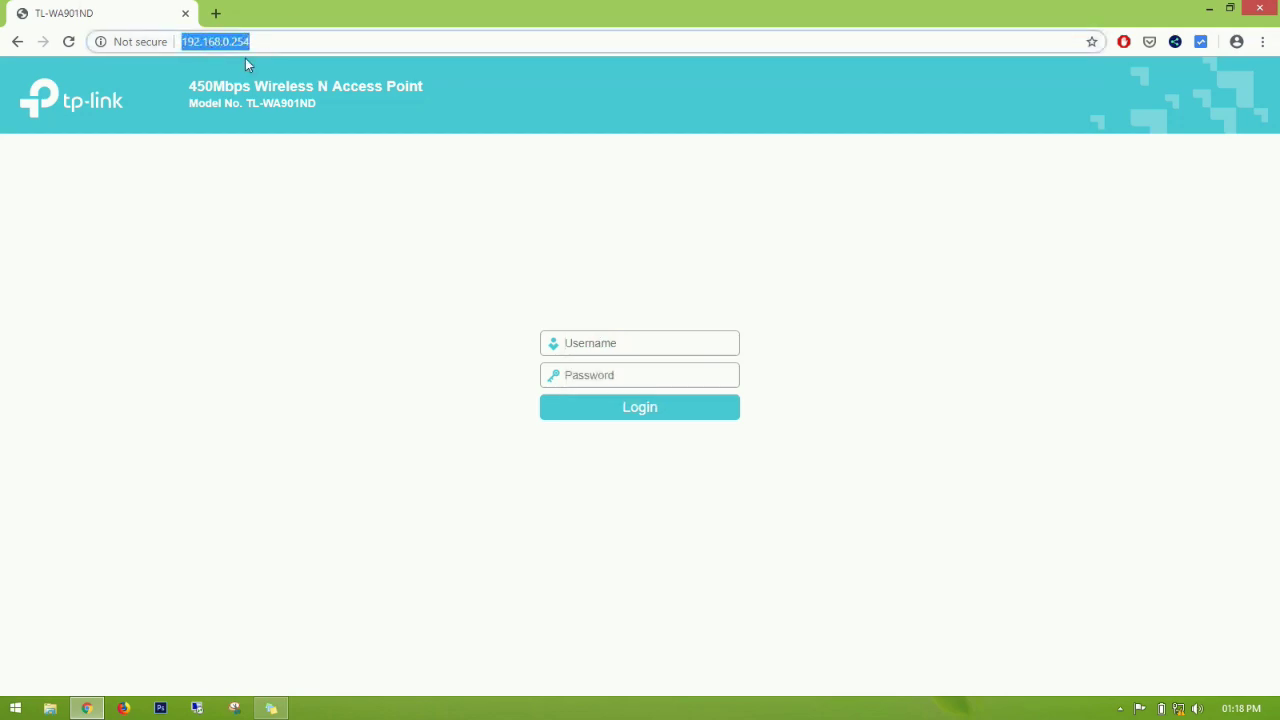
click(326, 41)
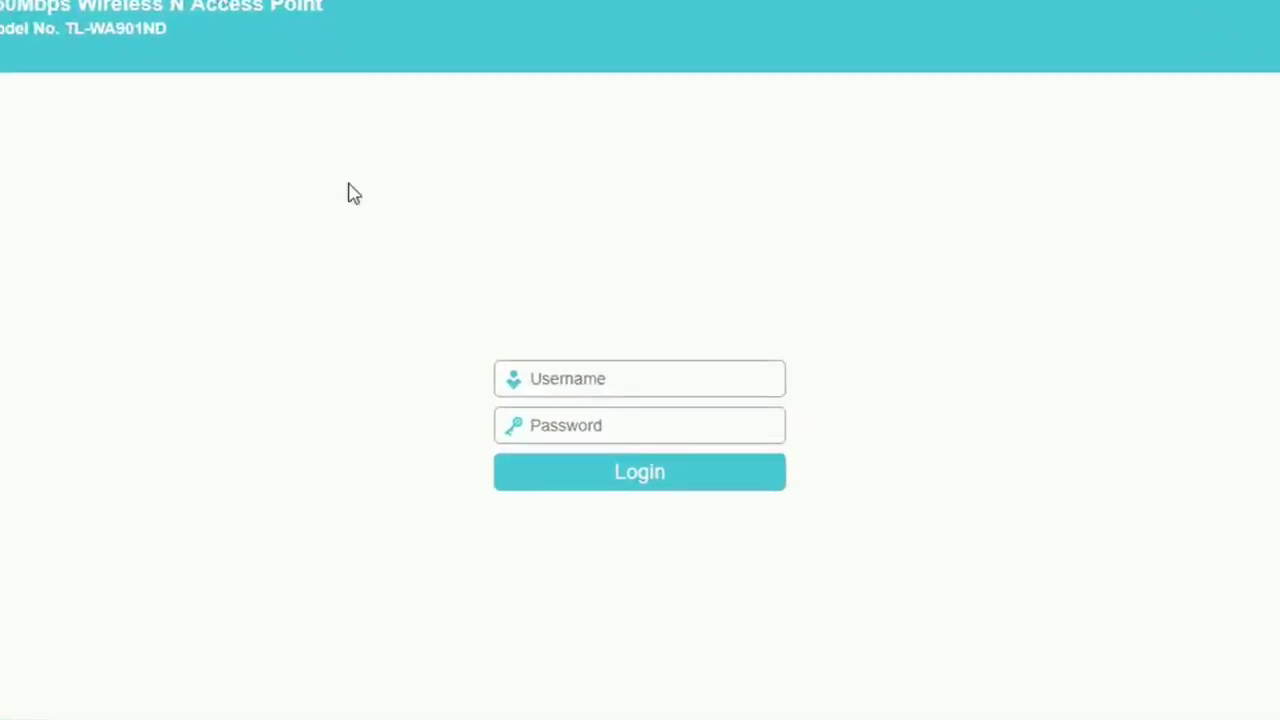
click(590, 378)
text(admin)
key(Tab)
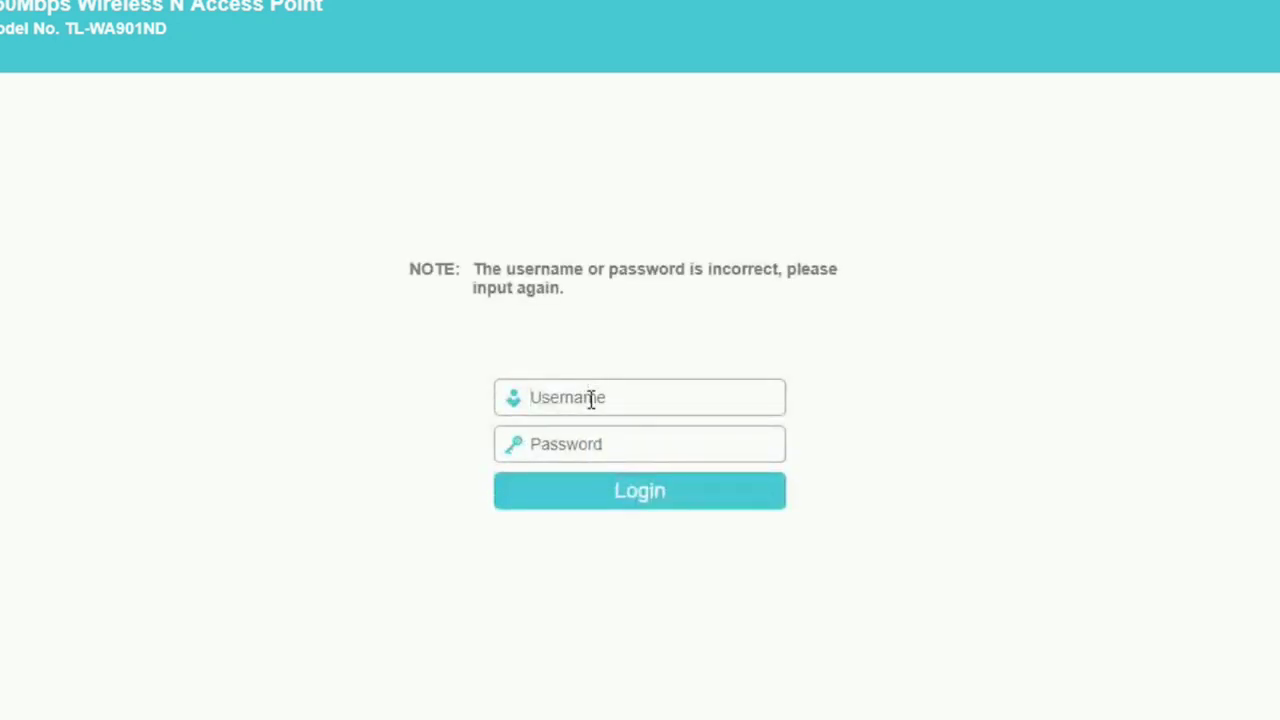
After the failed attempt, re-enter admin and the password and submit the login
click(578, 398)
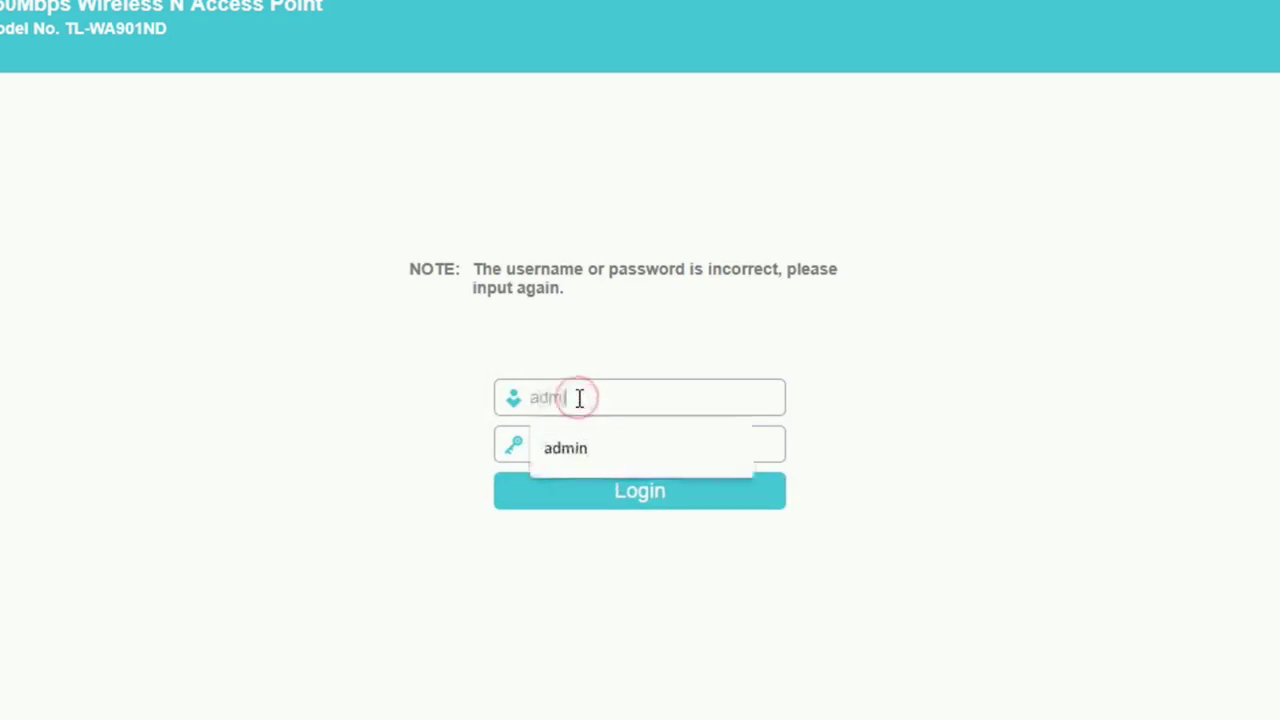
key(Tab)
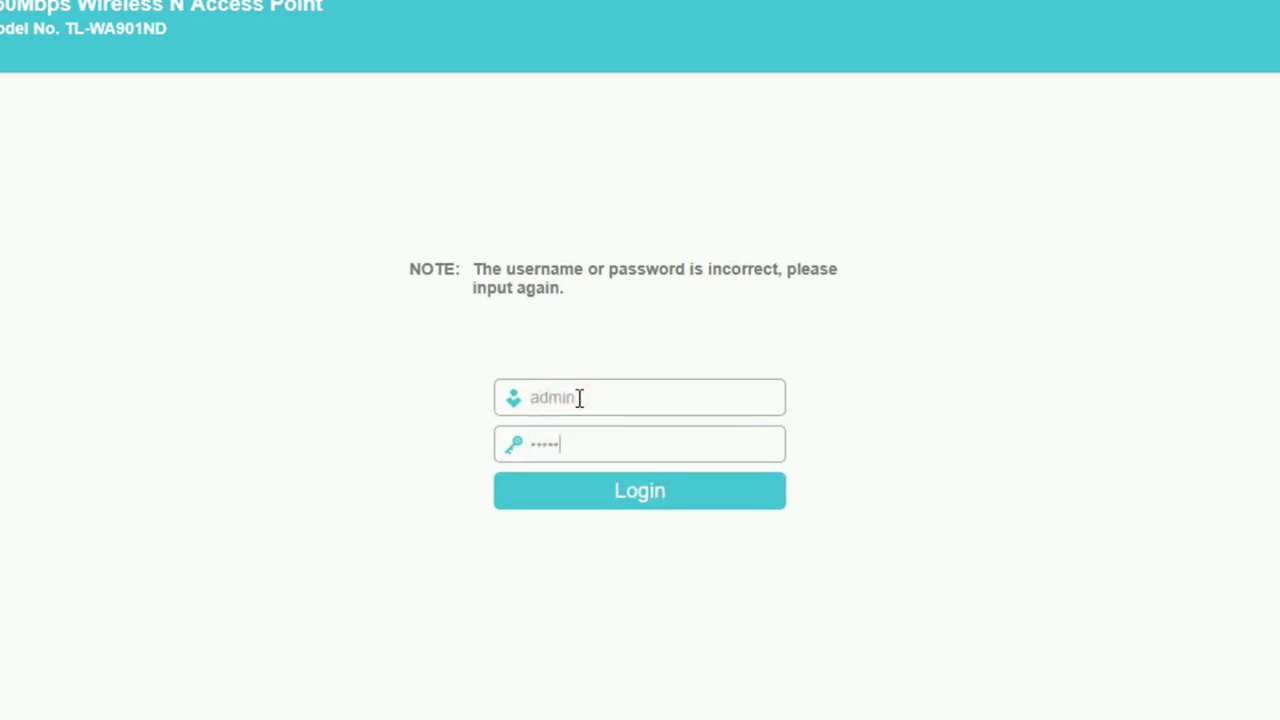
key(Return)
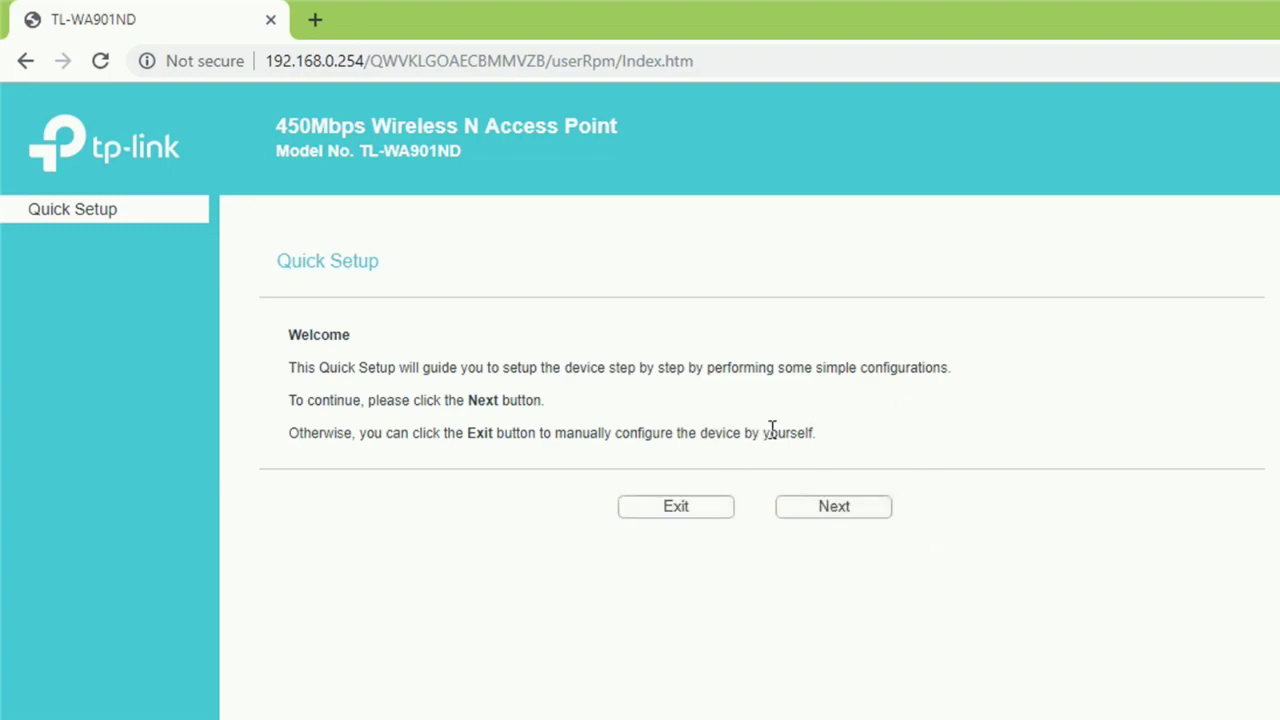
Start the Quick Setup wizard from the welcome page
click(822, 510)
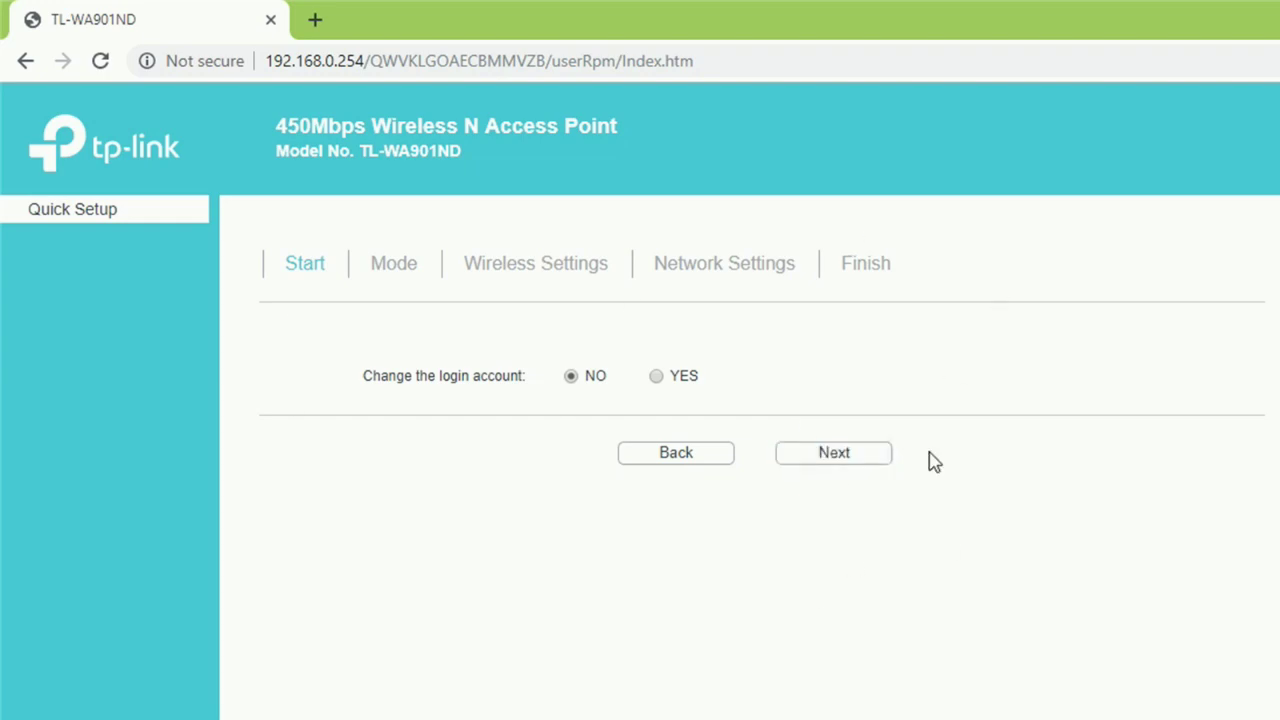
Look at the change-login-account fields, then keep NO and advance to the Mode step
click(658, 377)
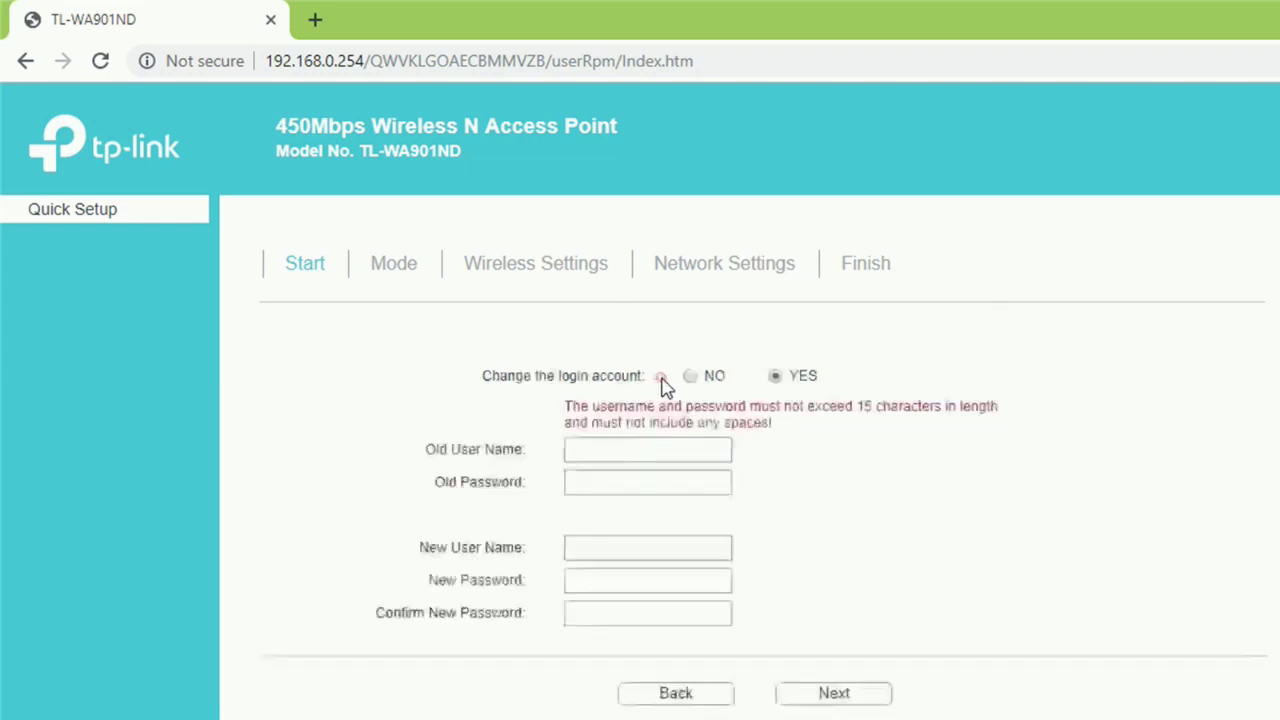
click(644, 448)
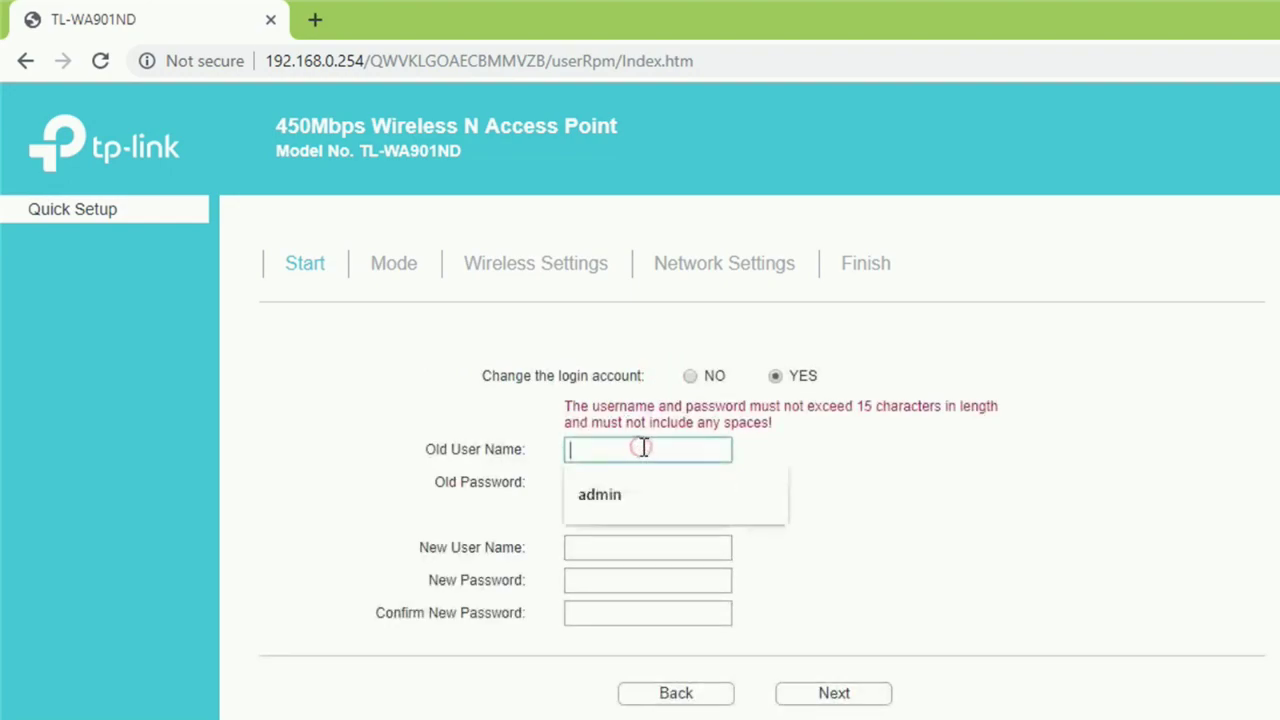
click(497, 512)
click(630, 548)
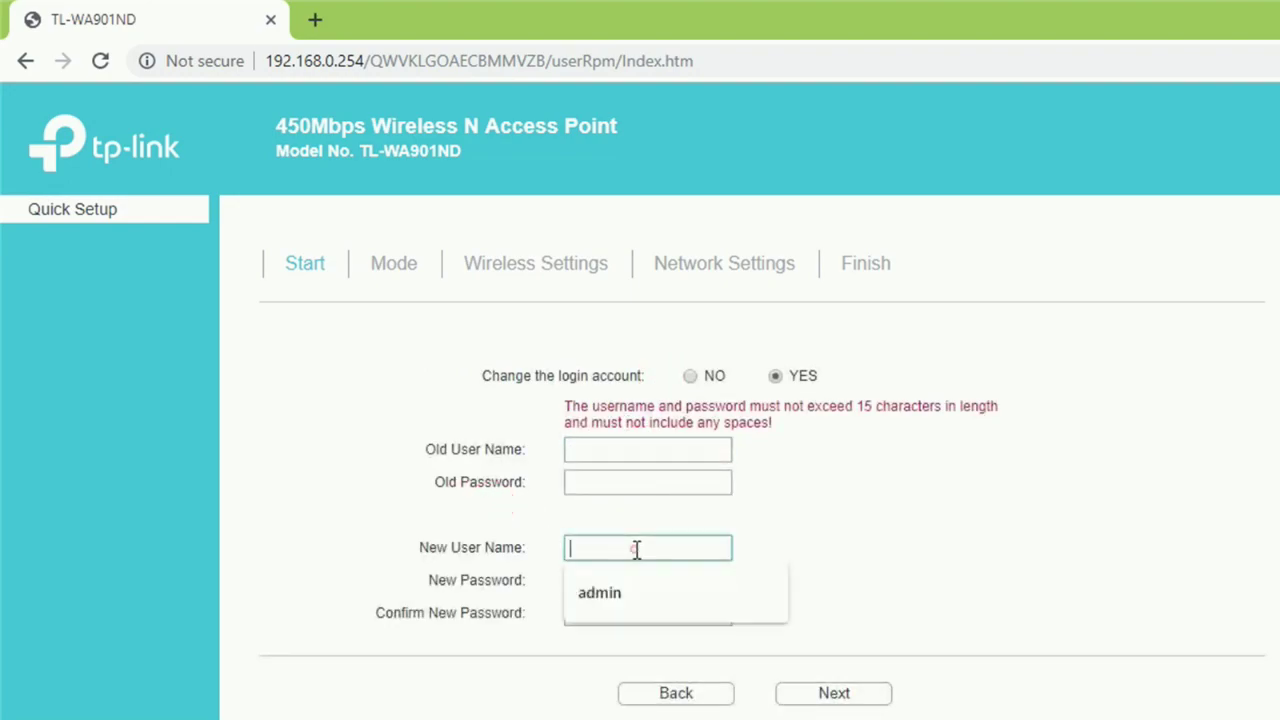
click(597, 636)
click(613, 613)
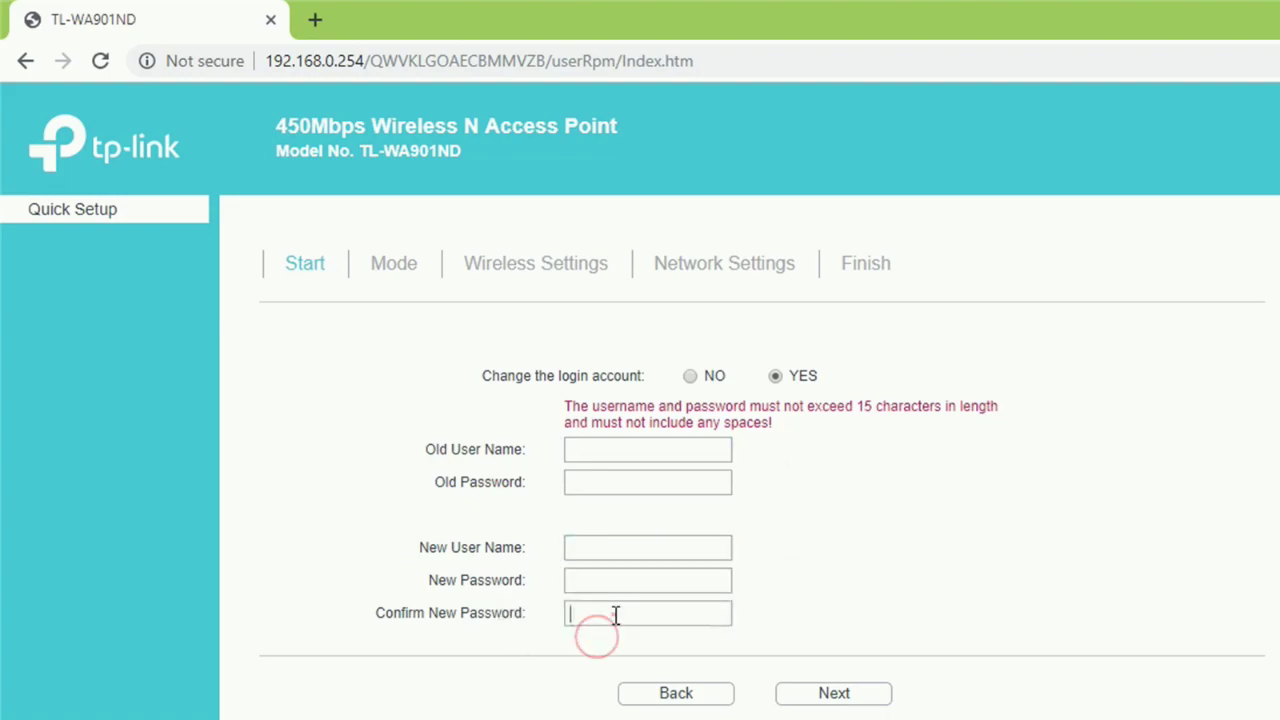
click(690, 376)
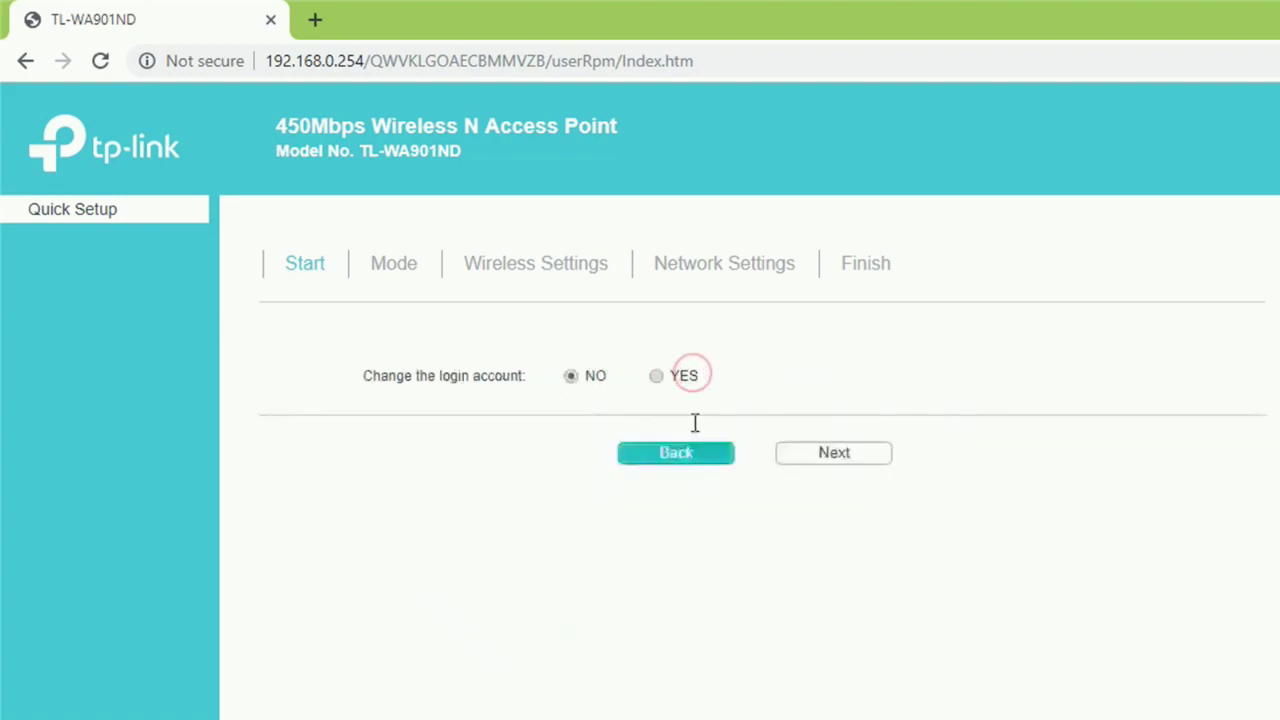
click(843, 457)
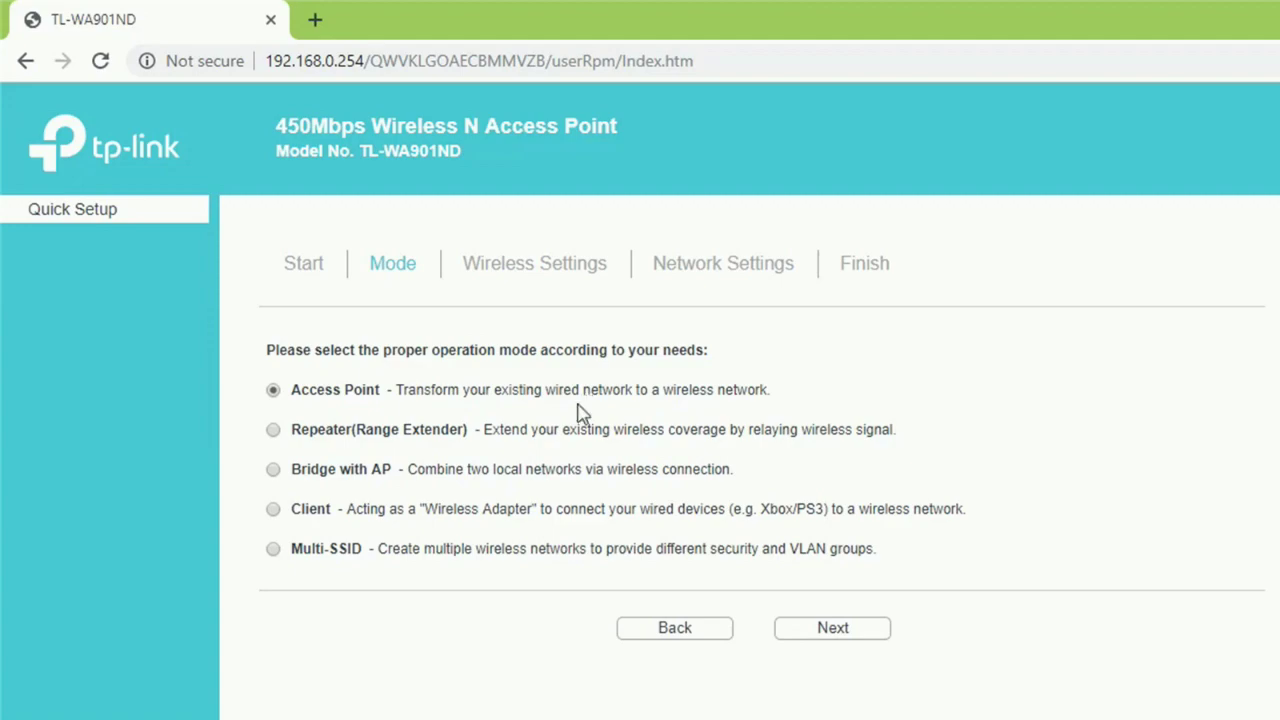
Keep Access Point mode and rename the wireless network SSID to CommTricks
click(434, 392)
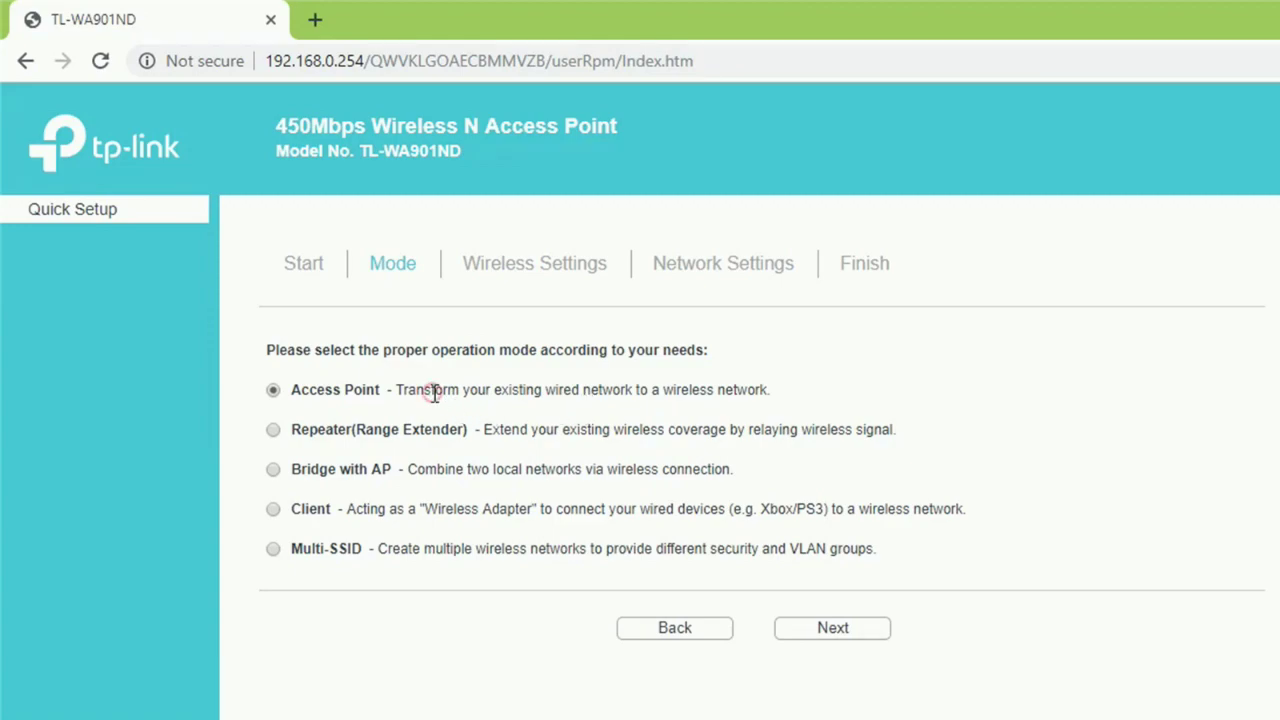
click(272, 390)
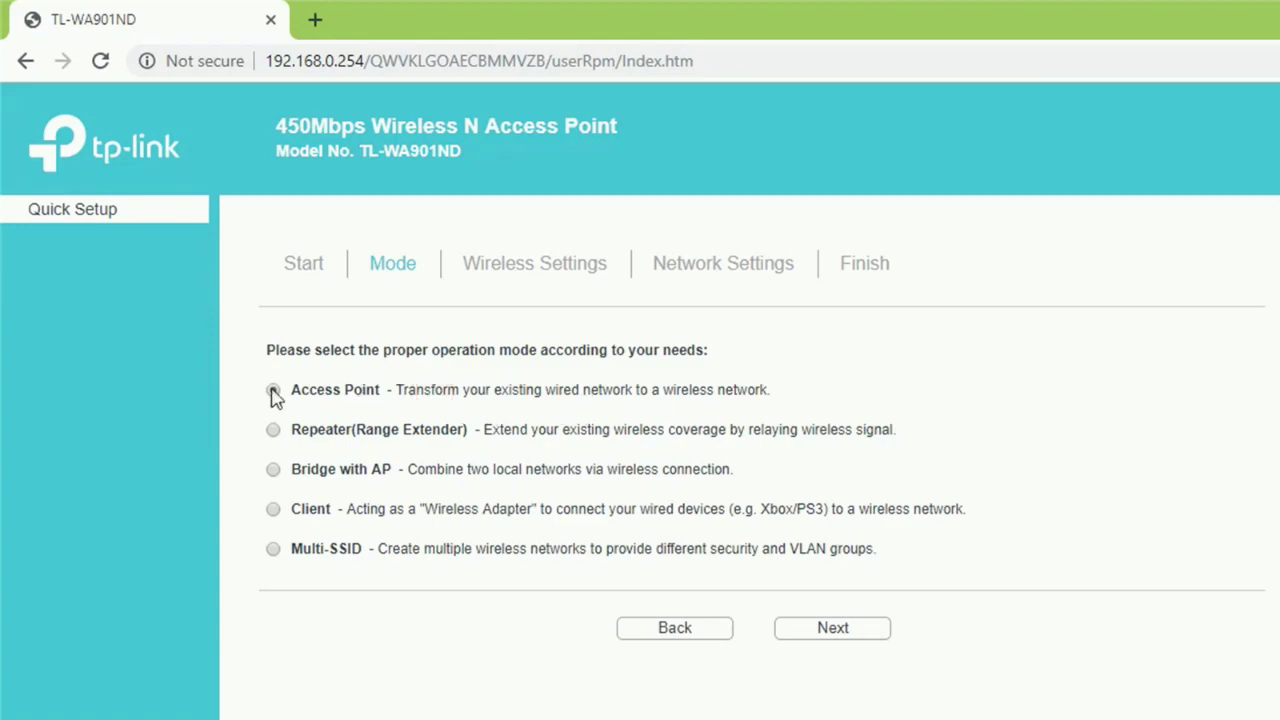
click(833, 630)
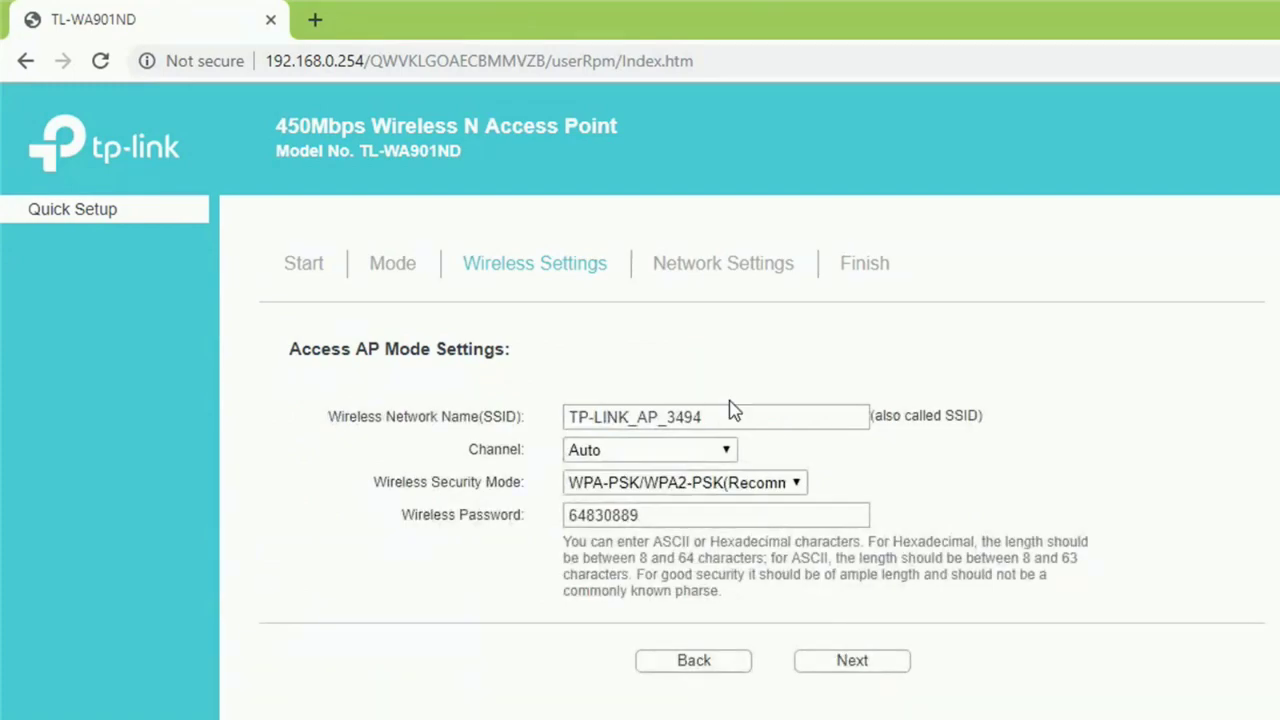
triple_click(806, 427)
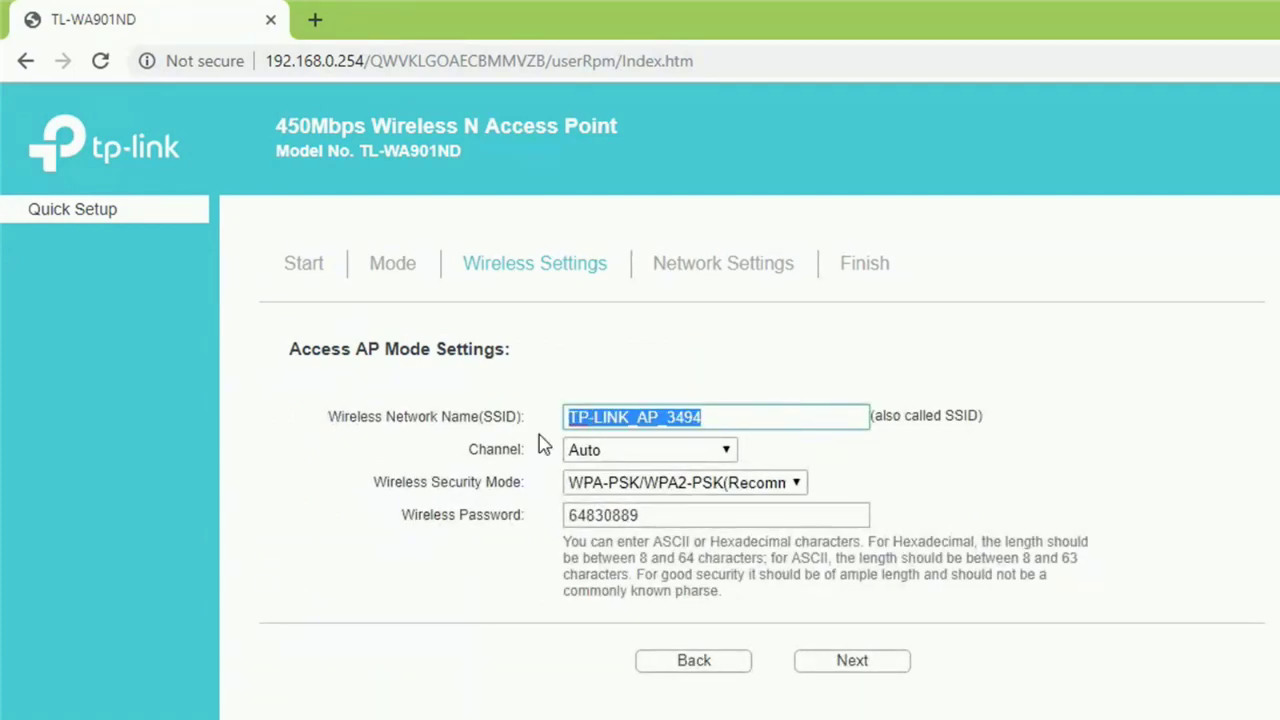
triple_click(455, 422)
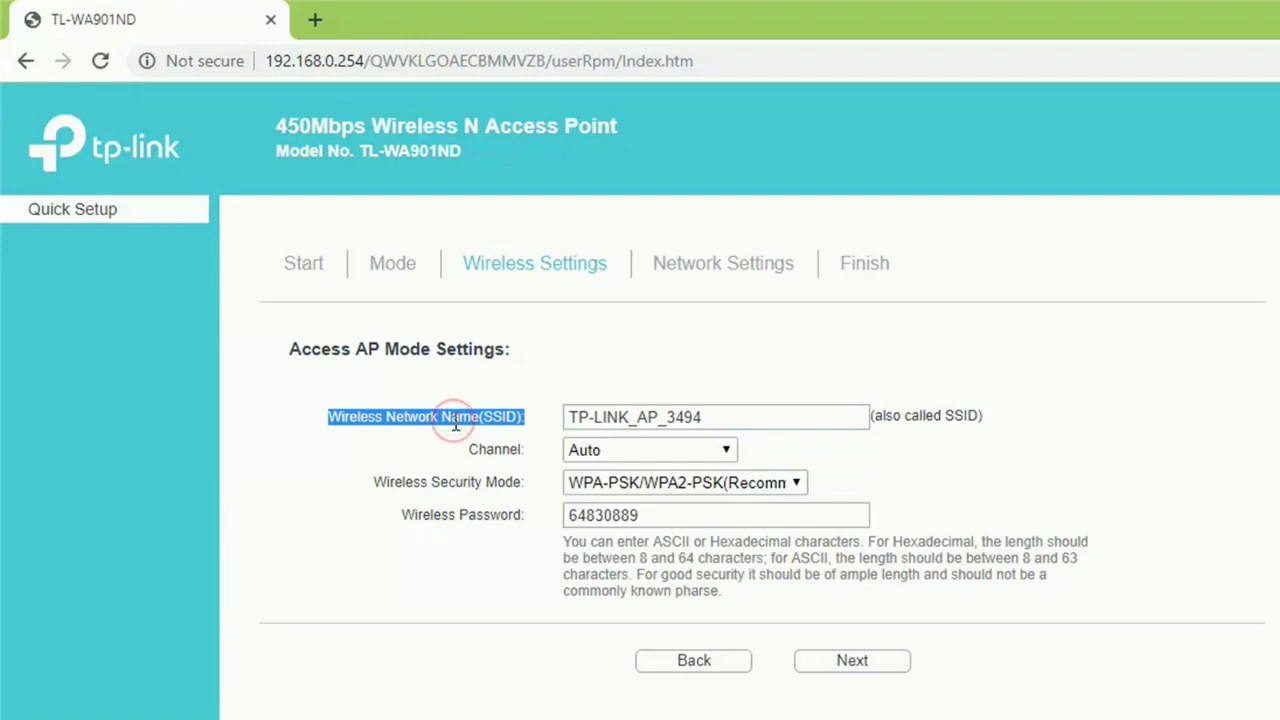
triple_click(774, 416)
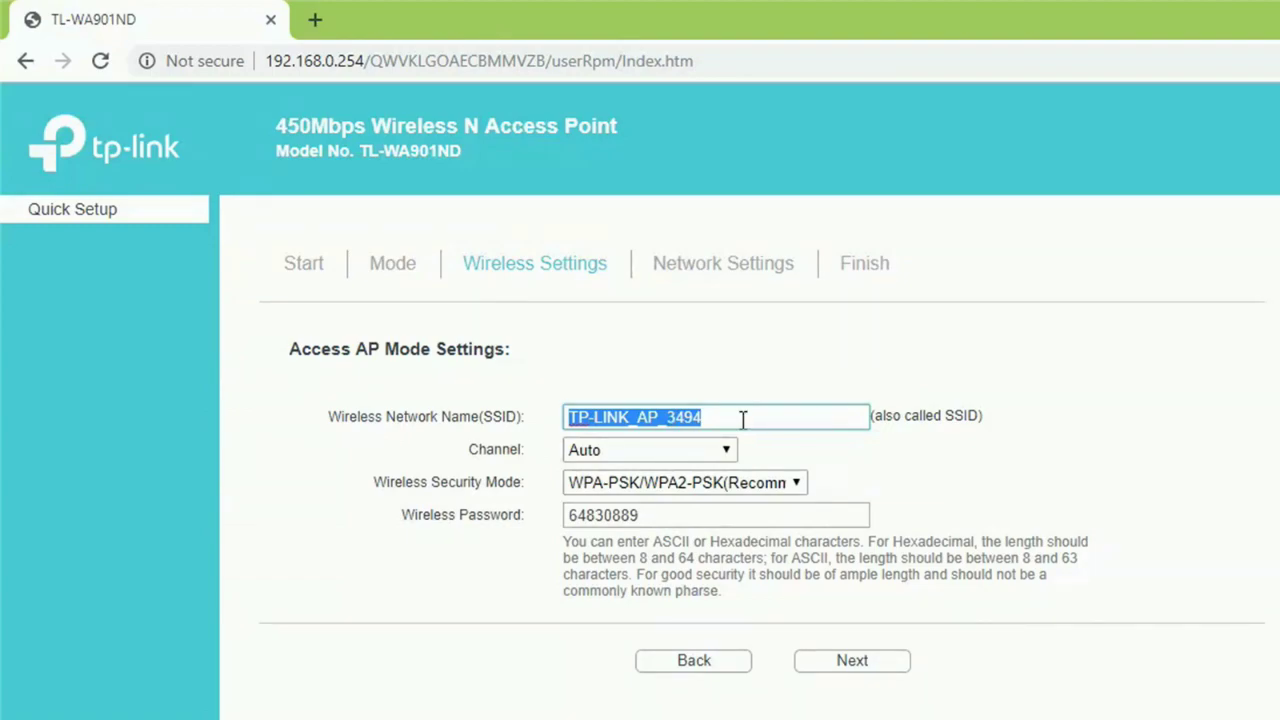
text(CommTri)
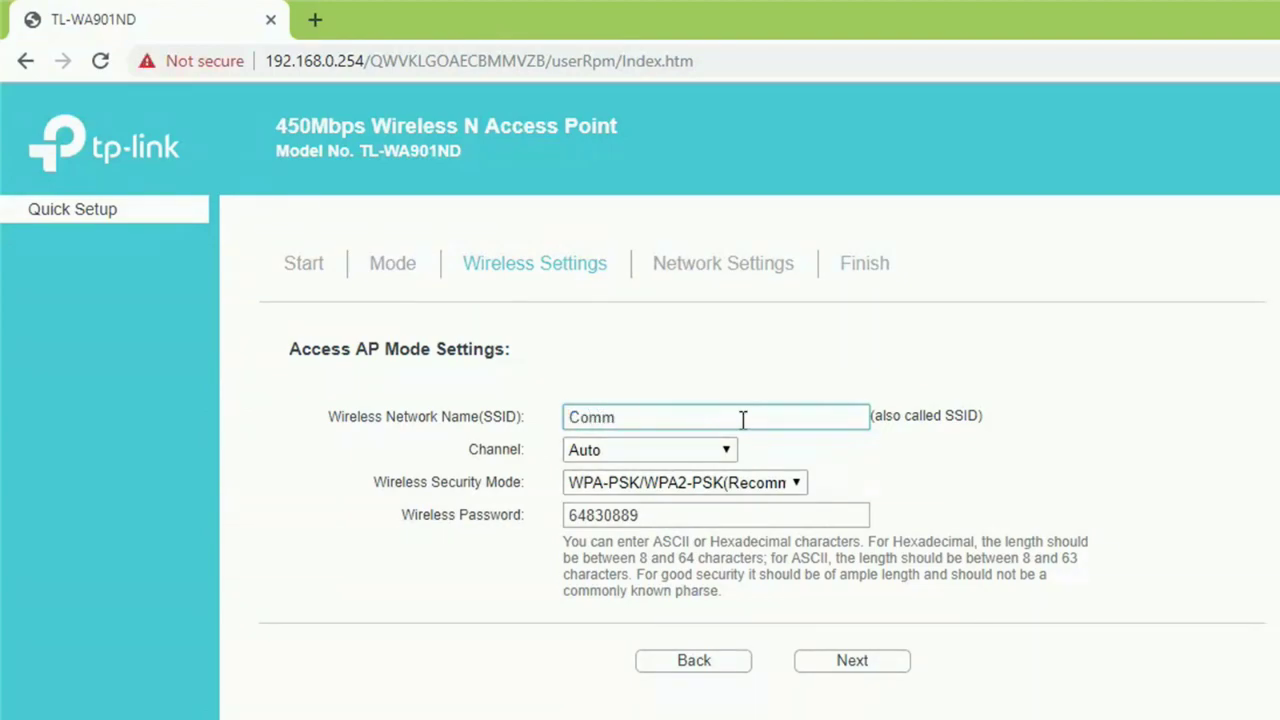
text(cks)
click(678, 451)
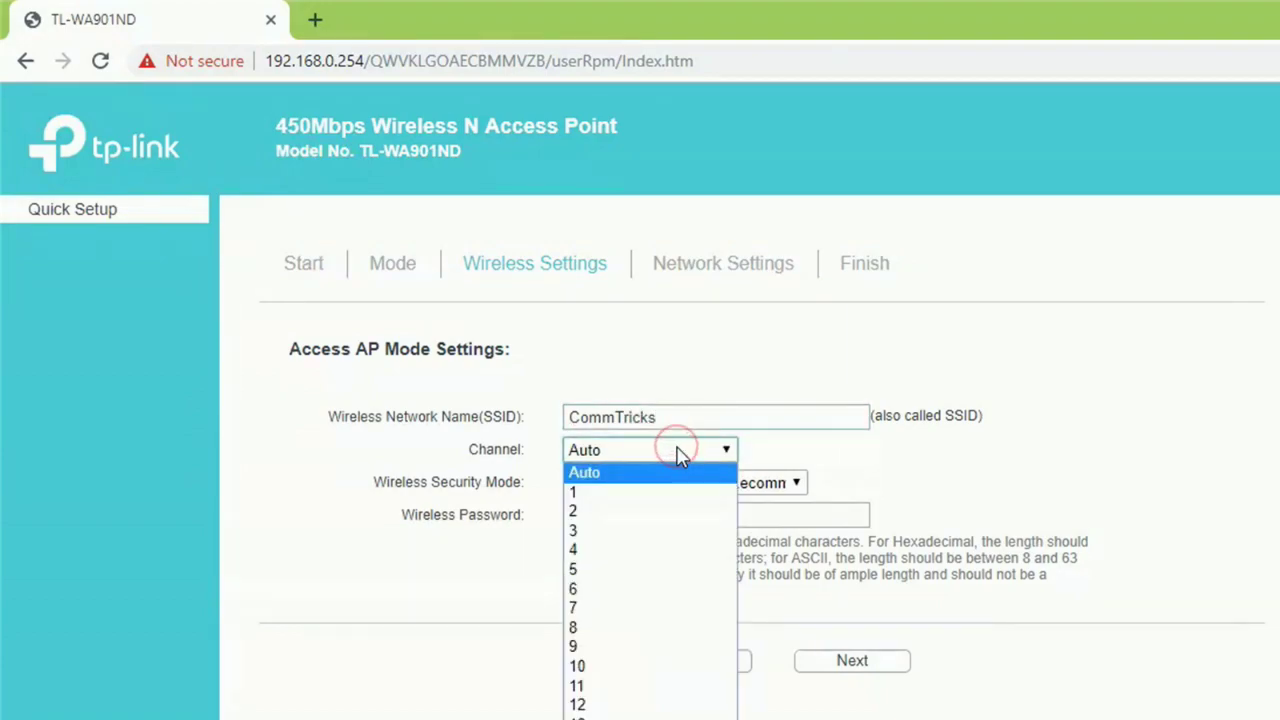
click(678, 451)
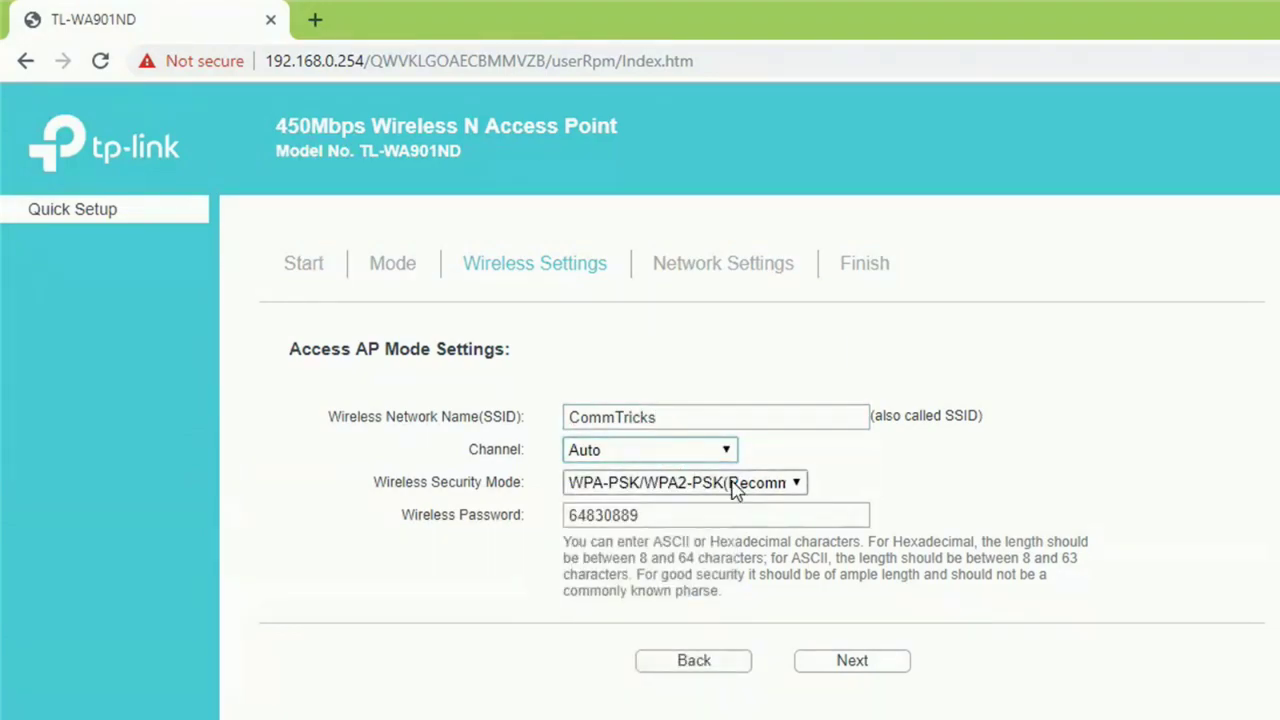
click(666, 516)
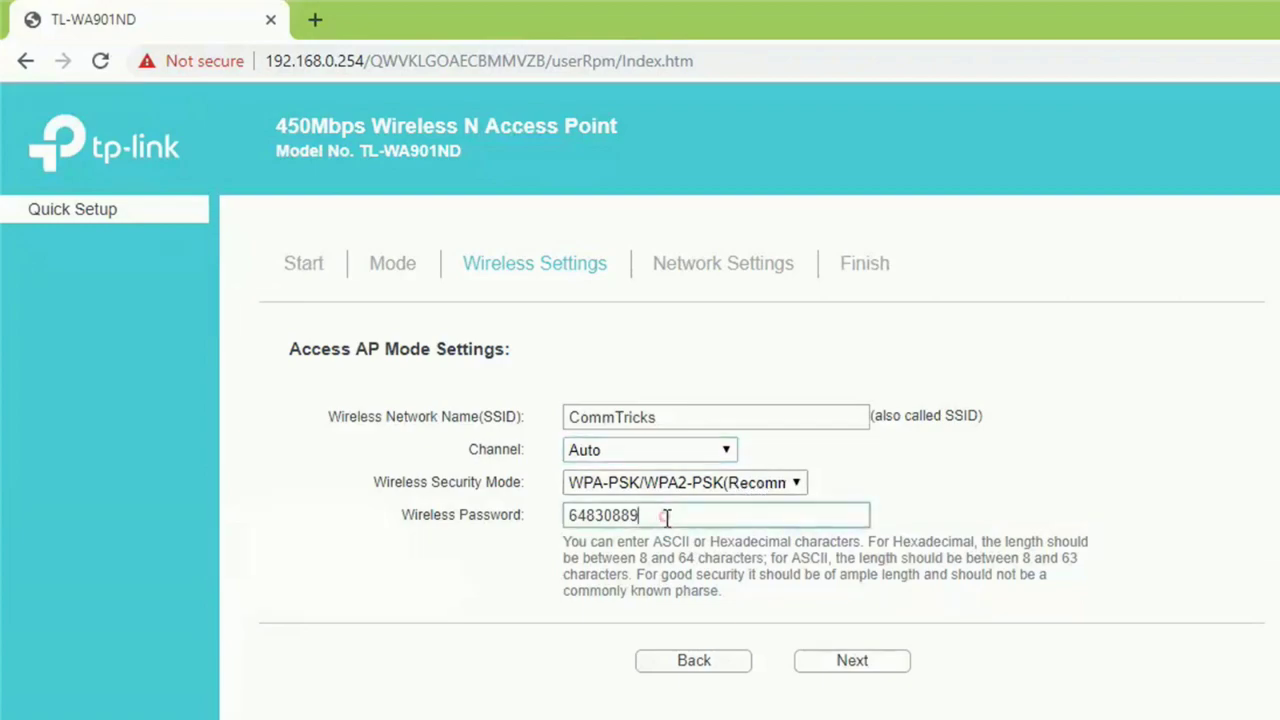
double_click(666, 516)
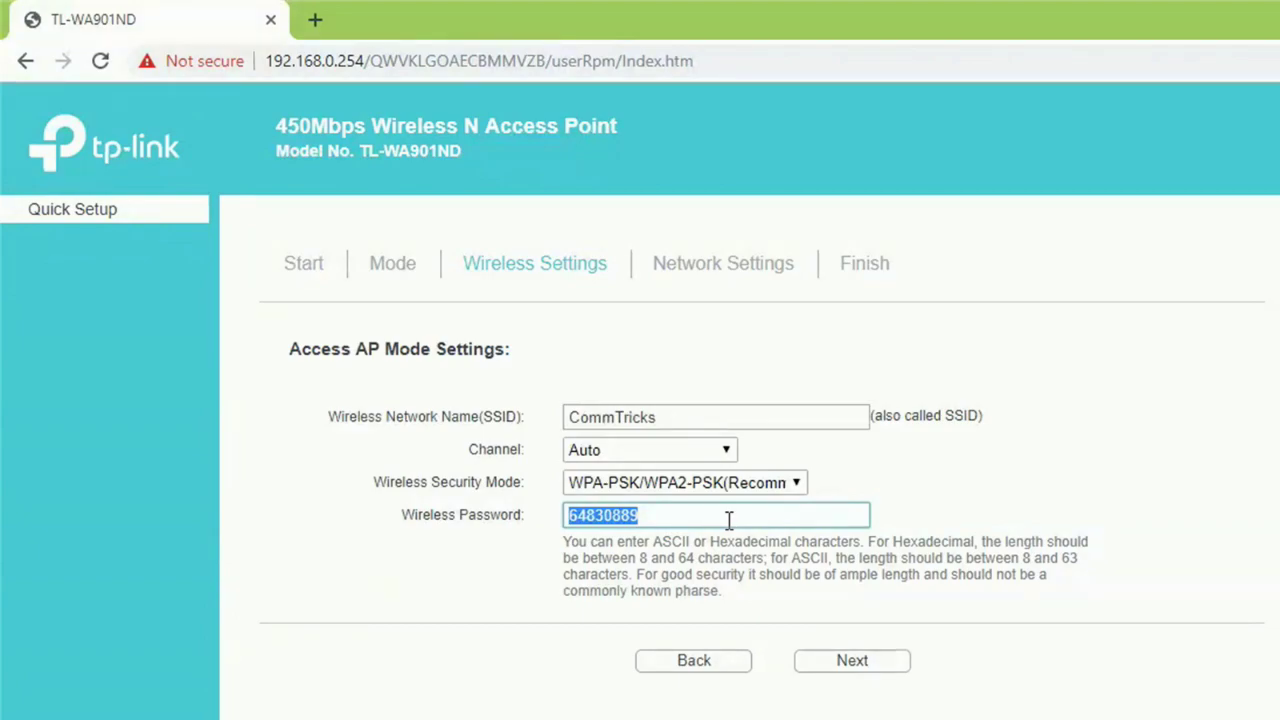
double_click(727, 517)
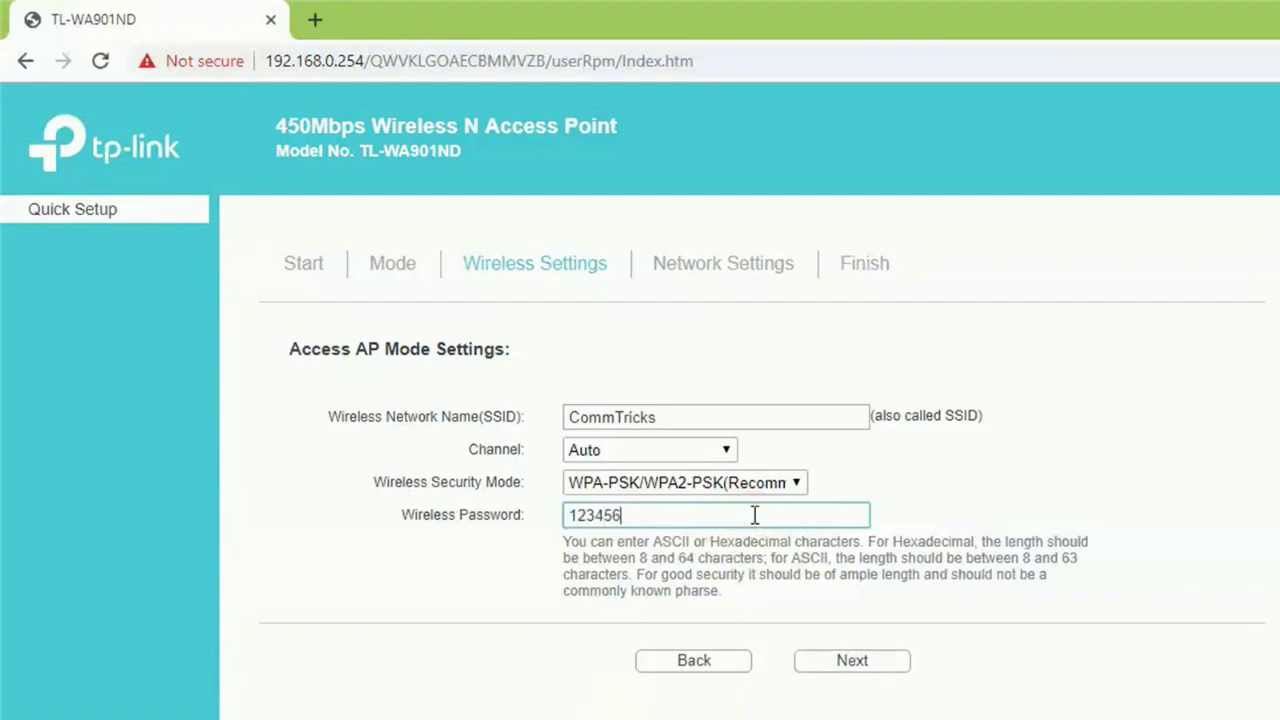
Keep Smart IP (DHCP) with the DHCP server enabled, and continue to the Finish summary
click(845, 662)
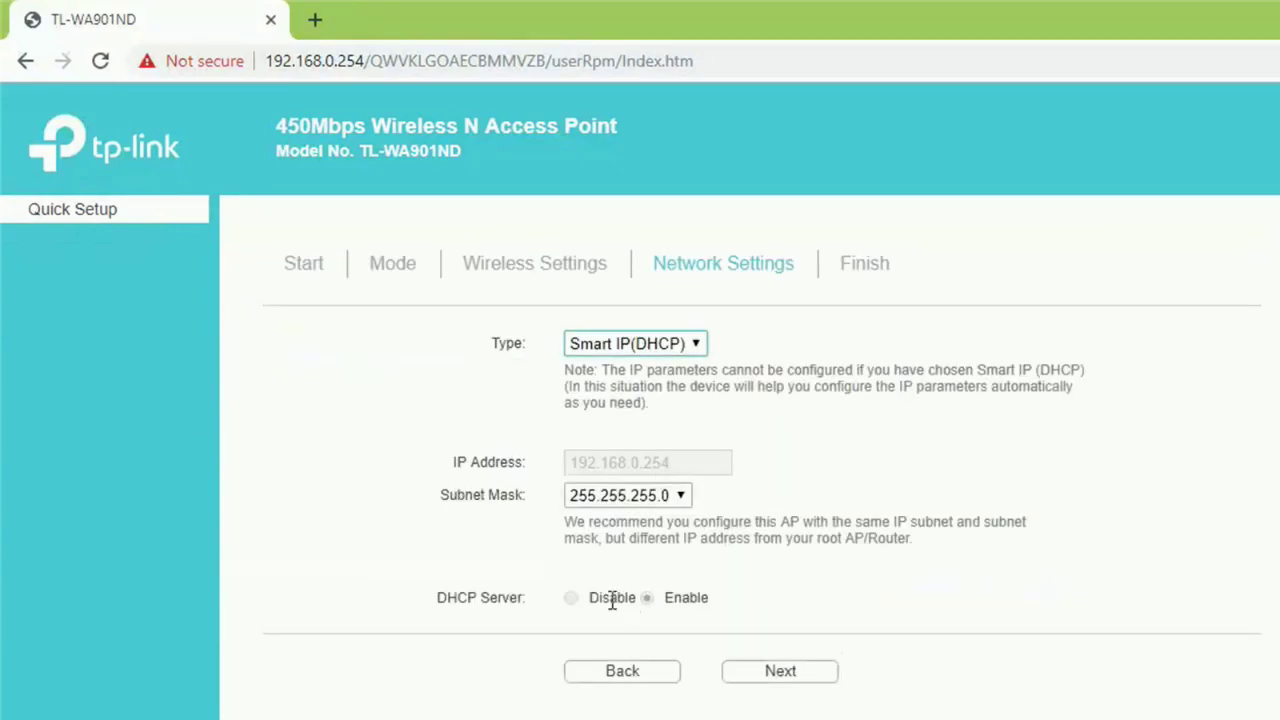
click(647, 596)
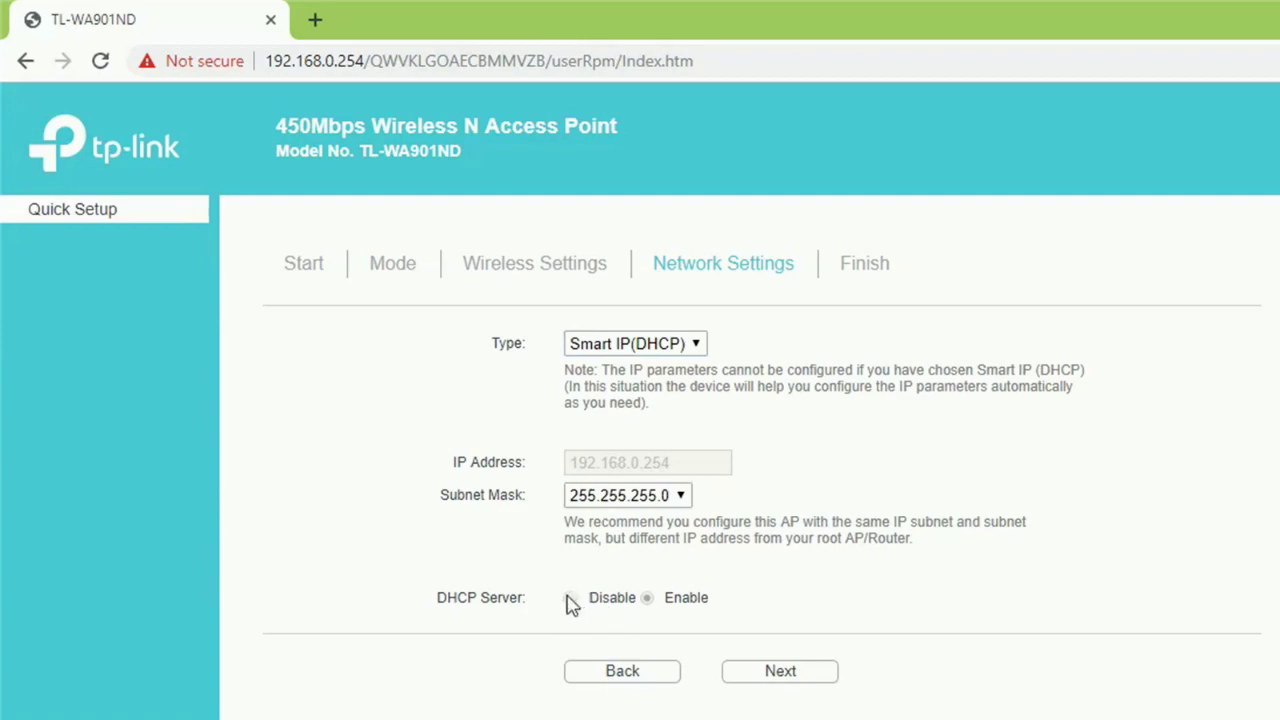
triple_click(672, 600)
click(805, 615)
triple_click(688, 599)
click(688, 599)
click(807, 607)
click(790, 678)
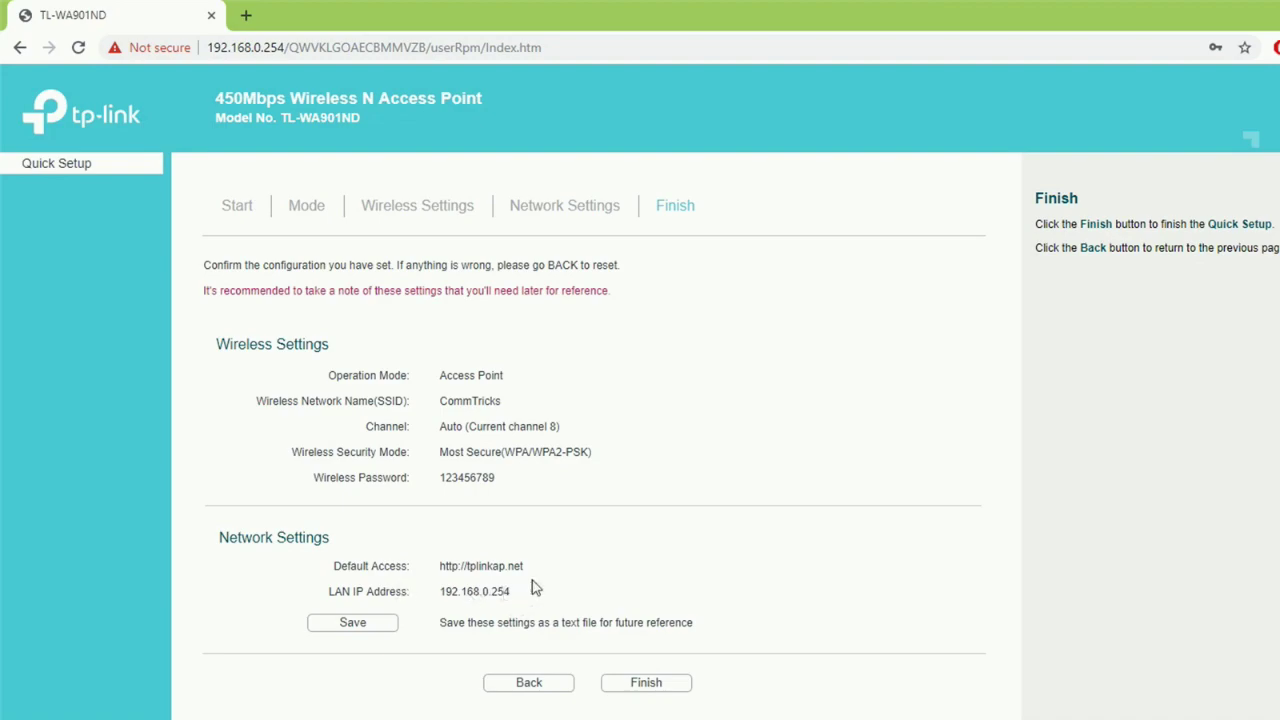
Check the LAN IP 192.168.0.254 on the summary and finish Quick Setup
double_click(468, 596)
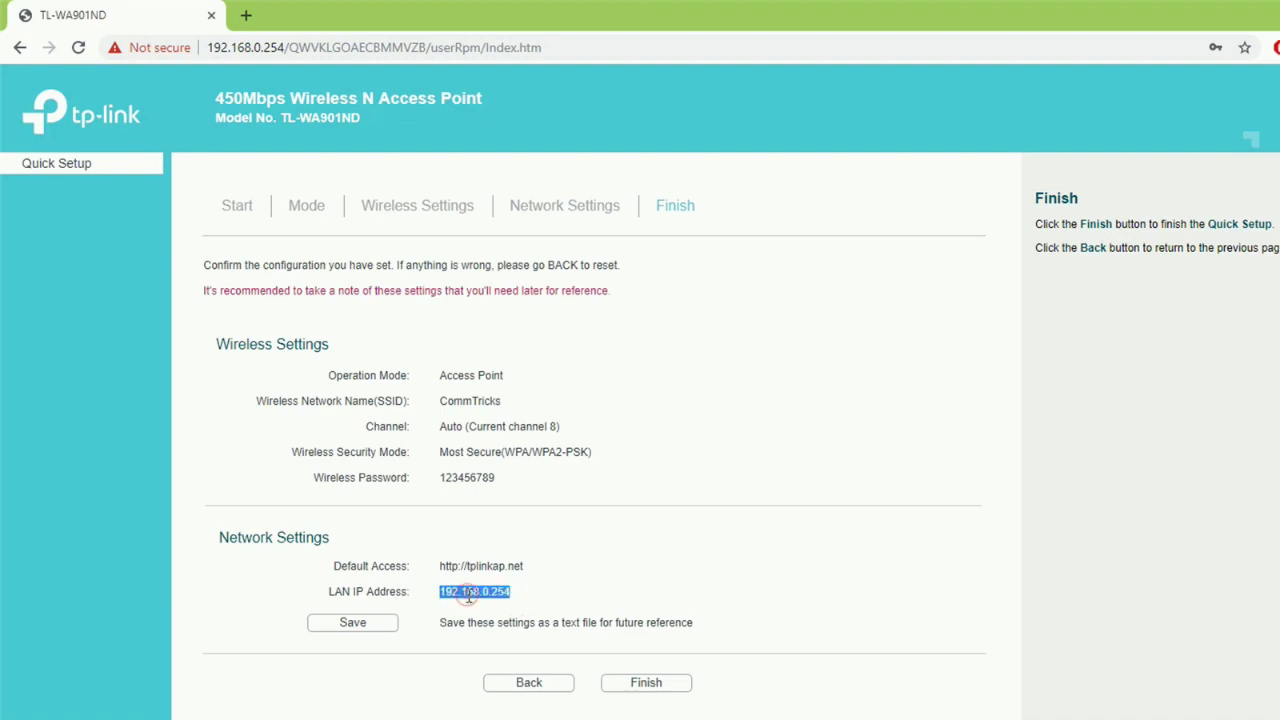
click(541, 597)
double_click(471, 591)
click(556, 602)
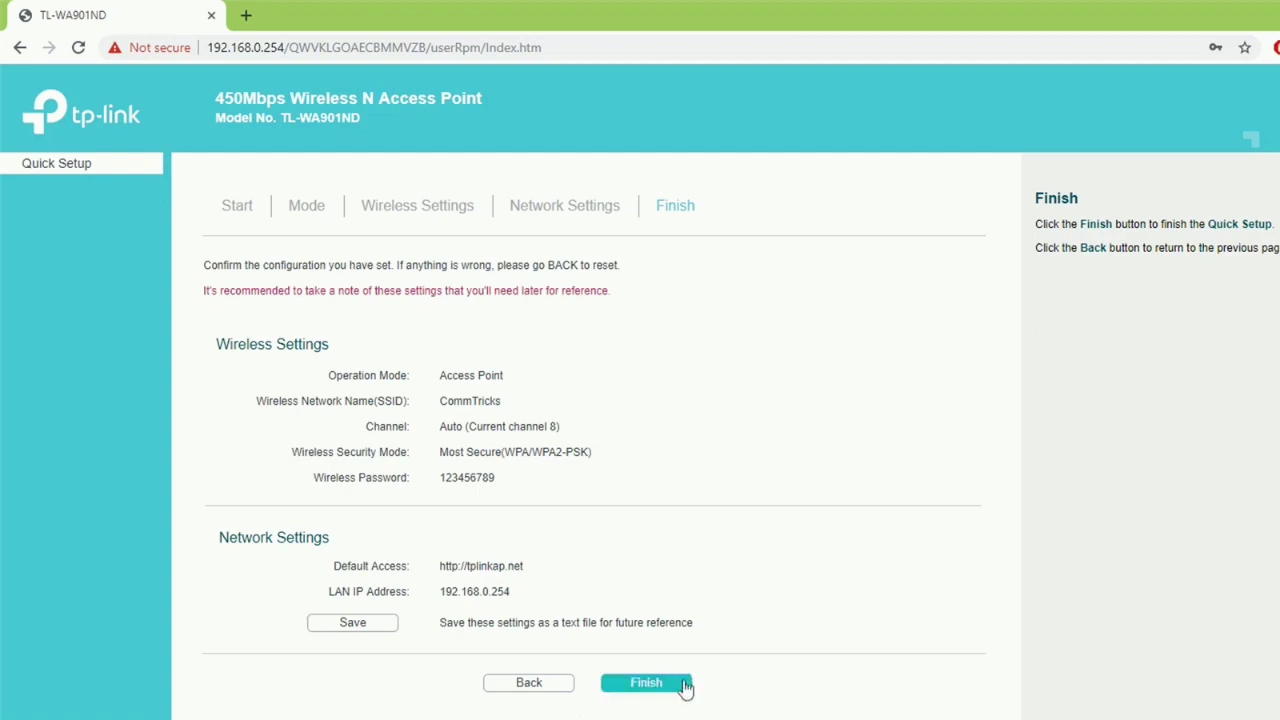
click(652, 681)
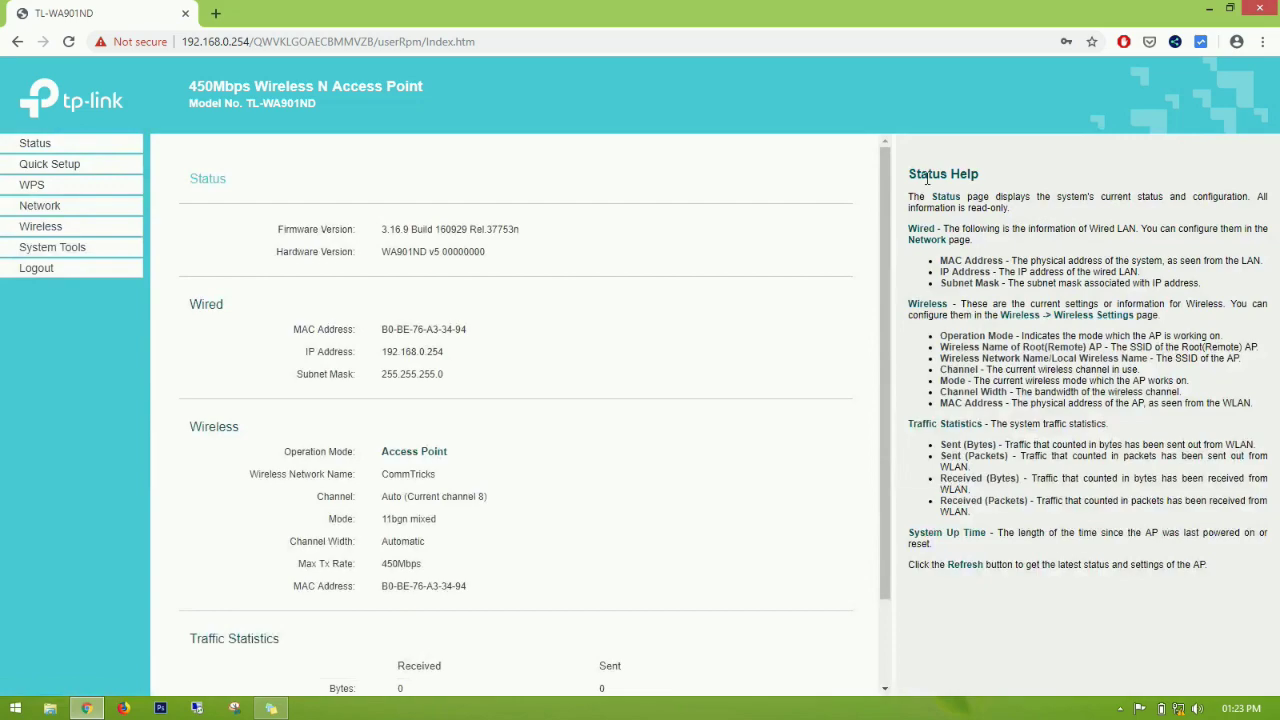
Scroll through and refresh the Status page, checking the hardware version
scroll(536, 238, down, 2)
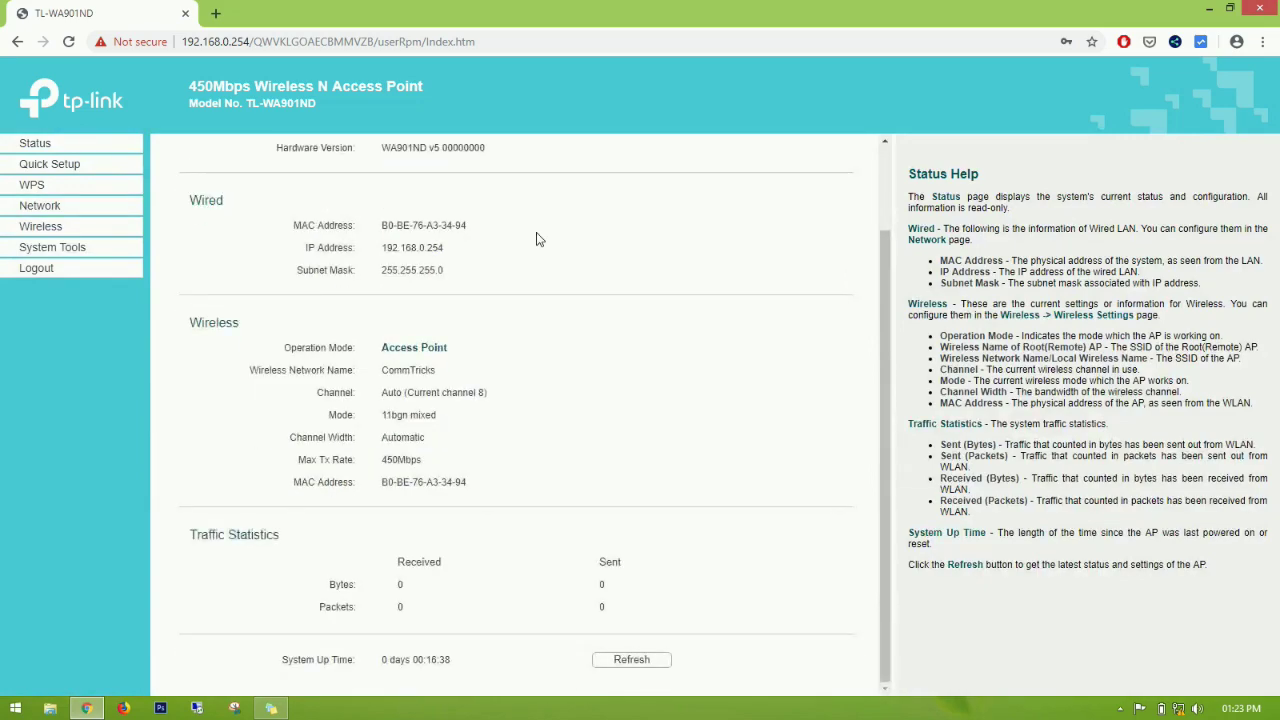
scroll(536, 238, up, 2)
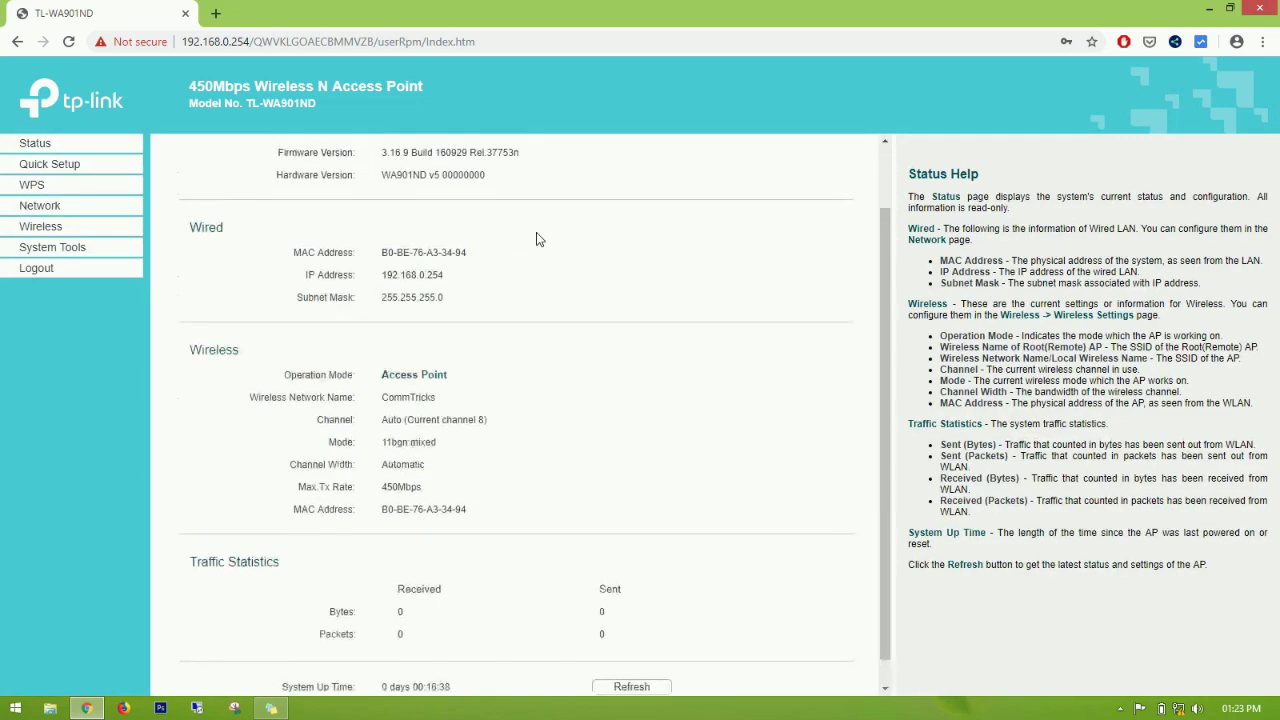
scroll(536, 238, down, 2)
scroll(536, 238, up, 2)
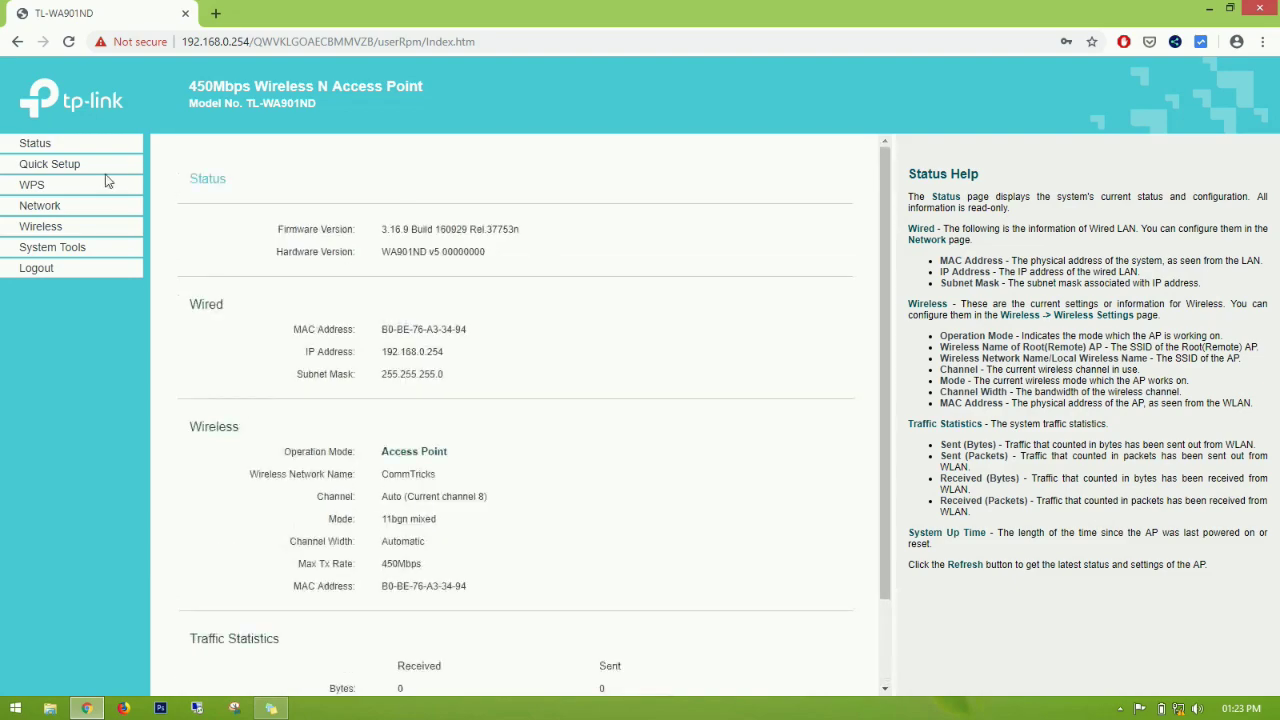
click(38, 145)
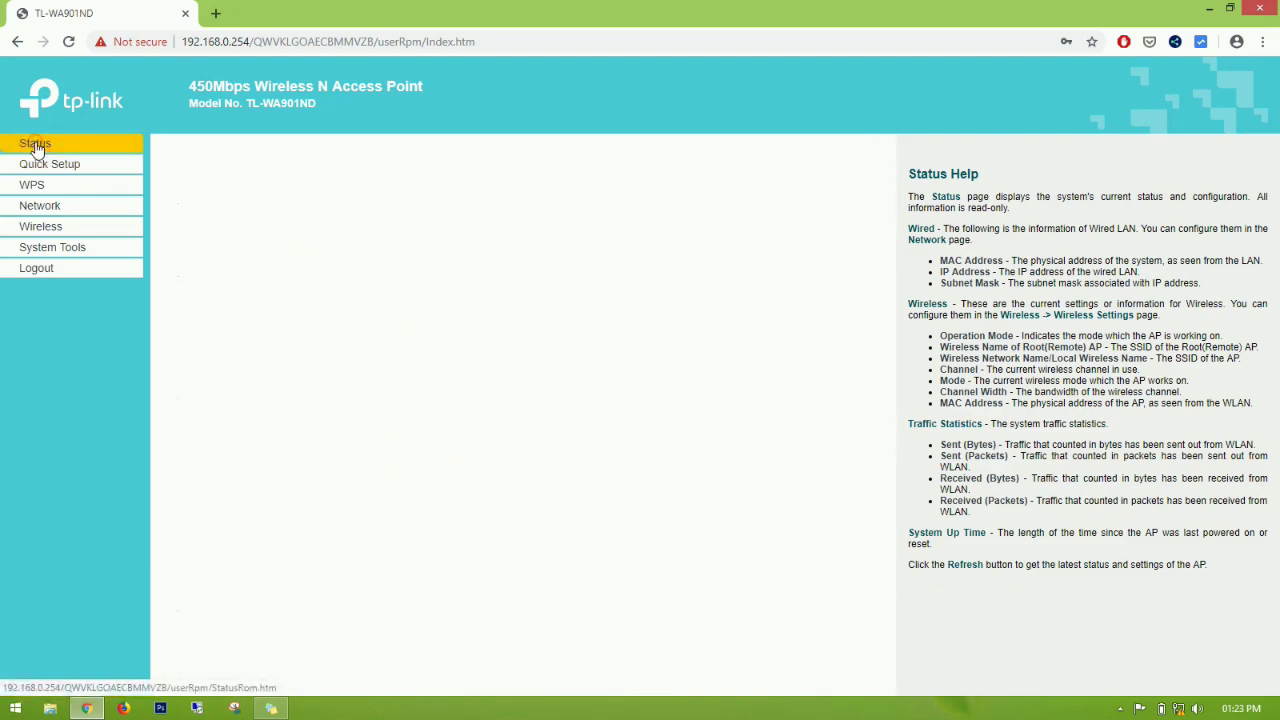
scroll(457, 210, down, 1)
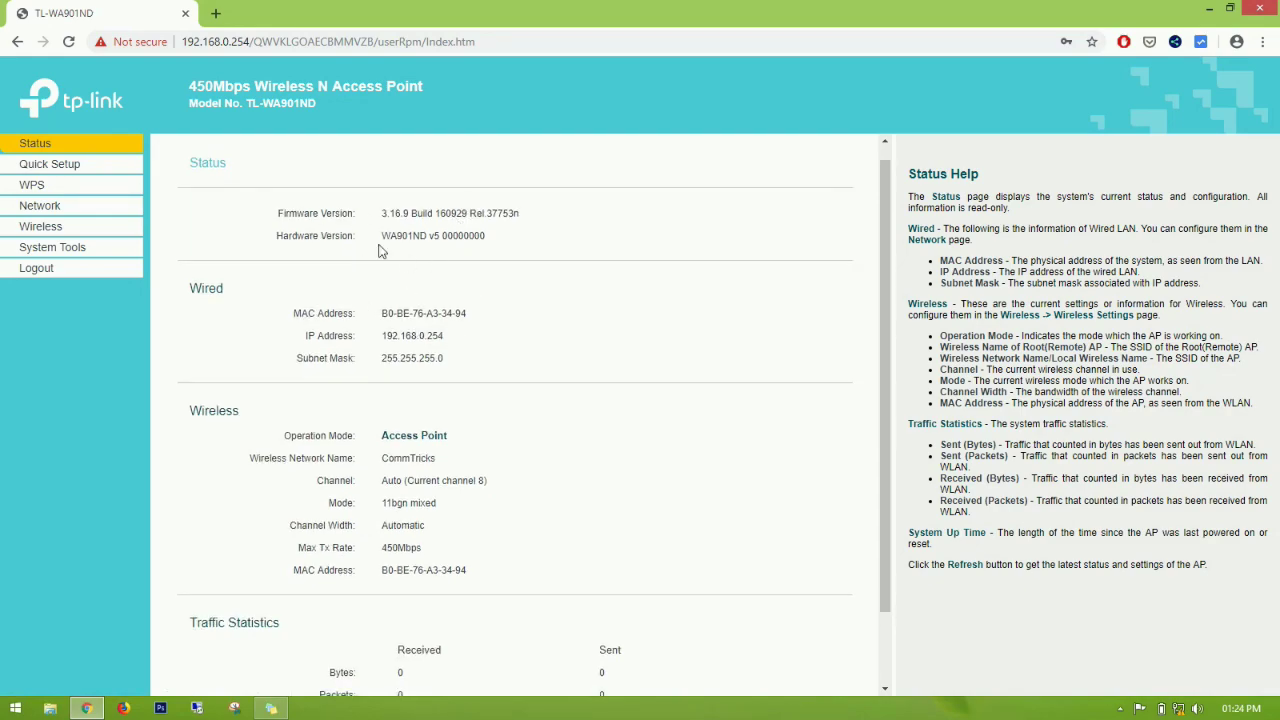
triple_click(419, 235)
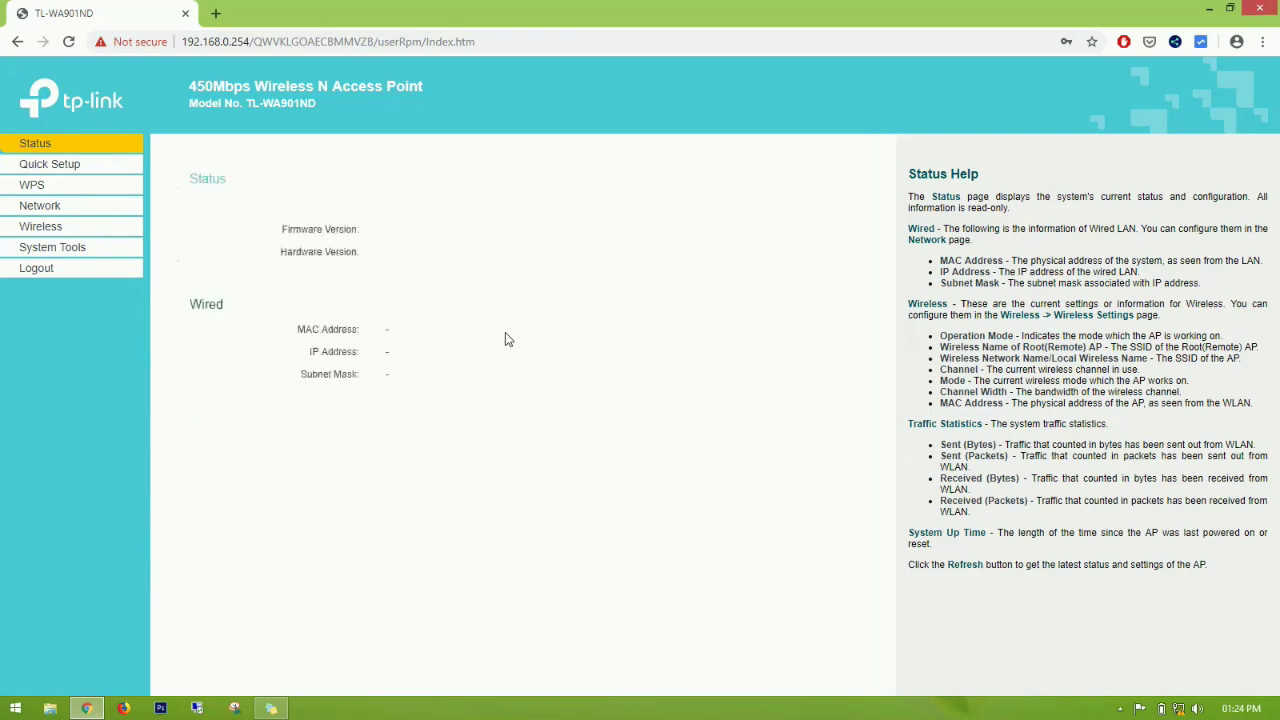
Check the system up time, then visit Quick Setup and the WPS page
scroll(480, 258, down, 1)
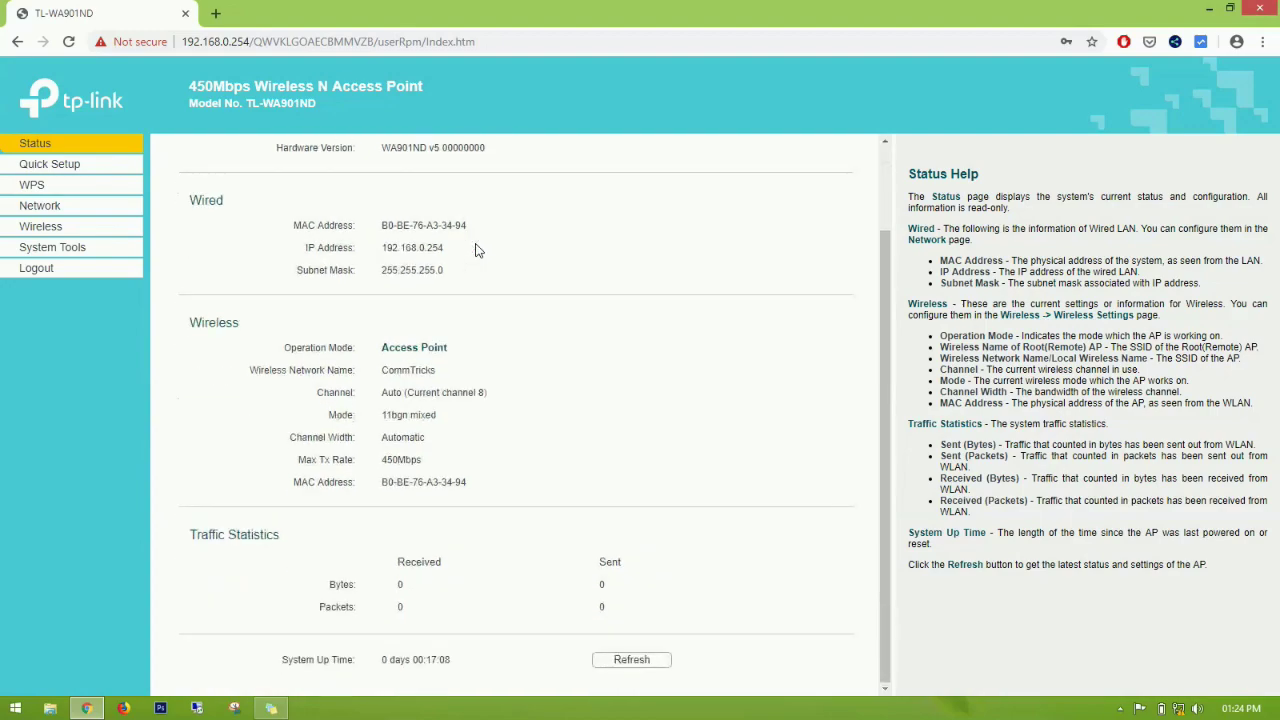
scroll(477, 252, up, 1)
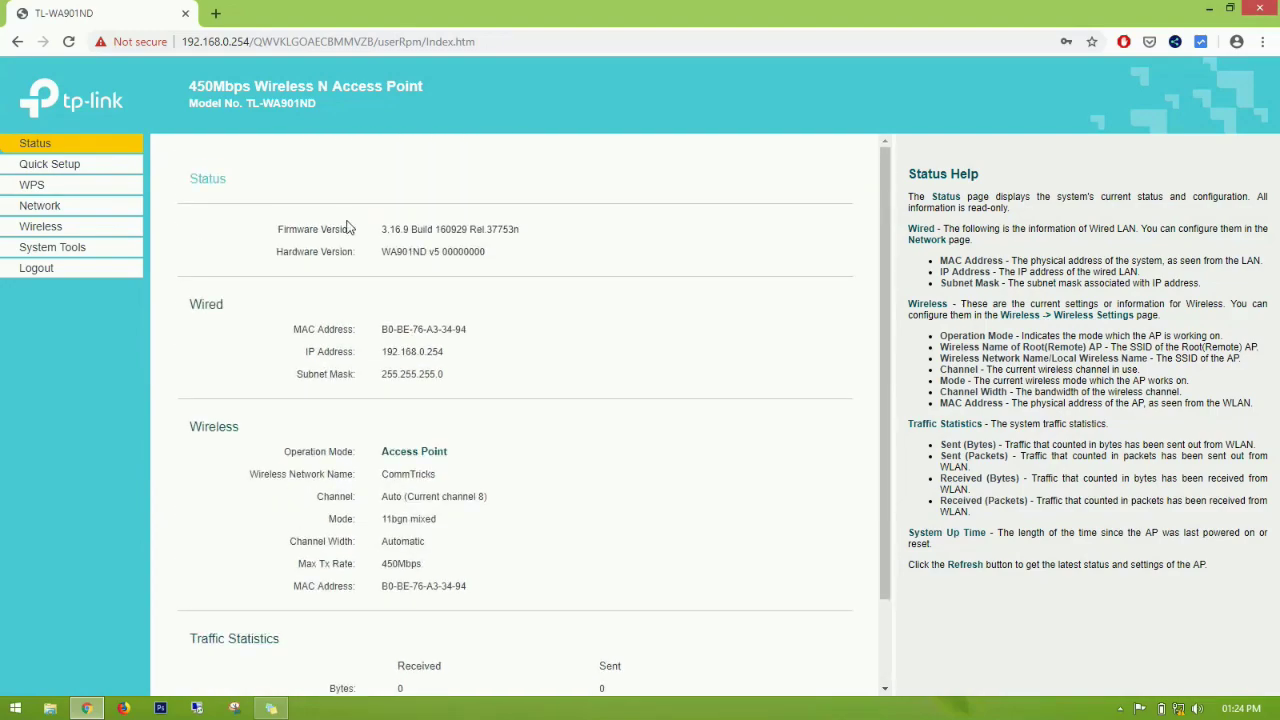
scroll(455, 360, down, 1)
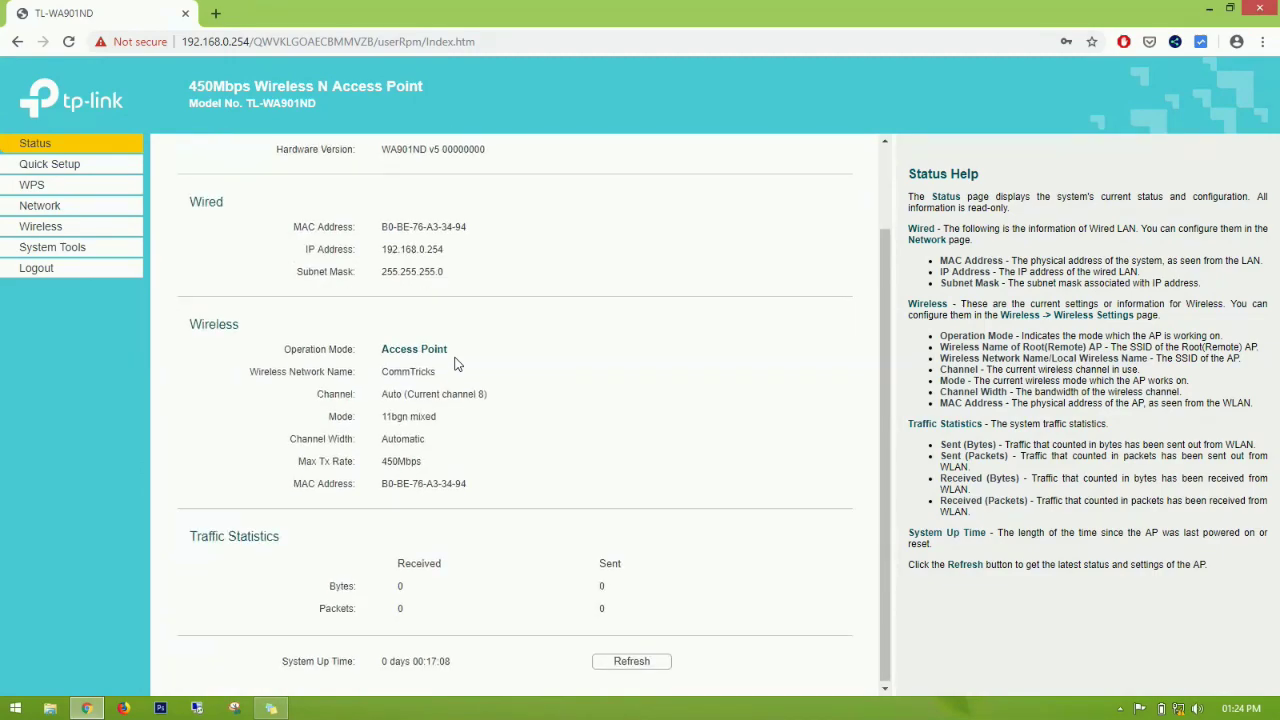
scroll(455, 364, up, 1)
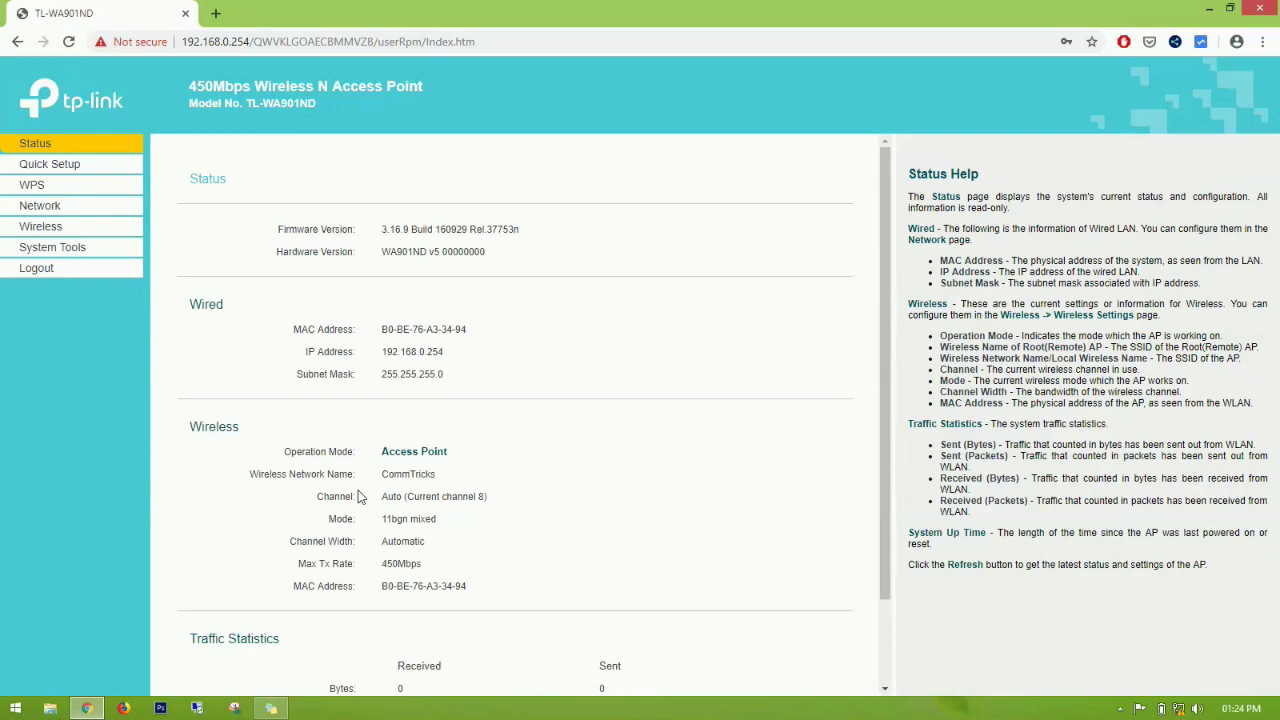
scroll(482, 539, down, 2)
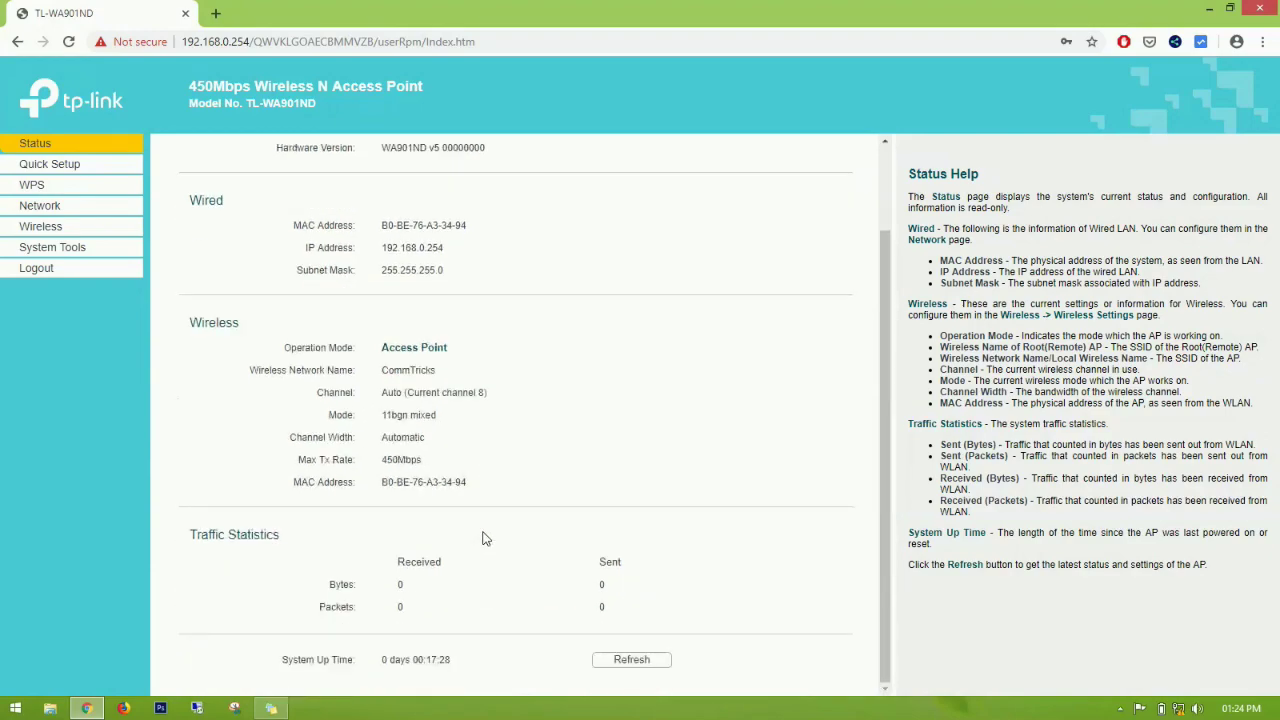
triple_click(417, 660)
click(77, 170)
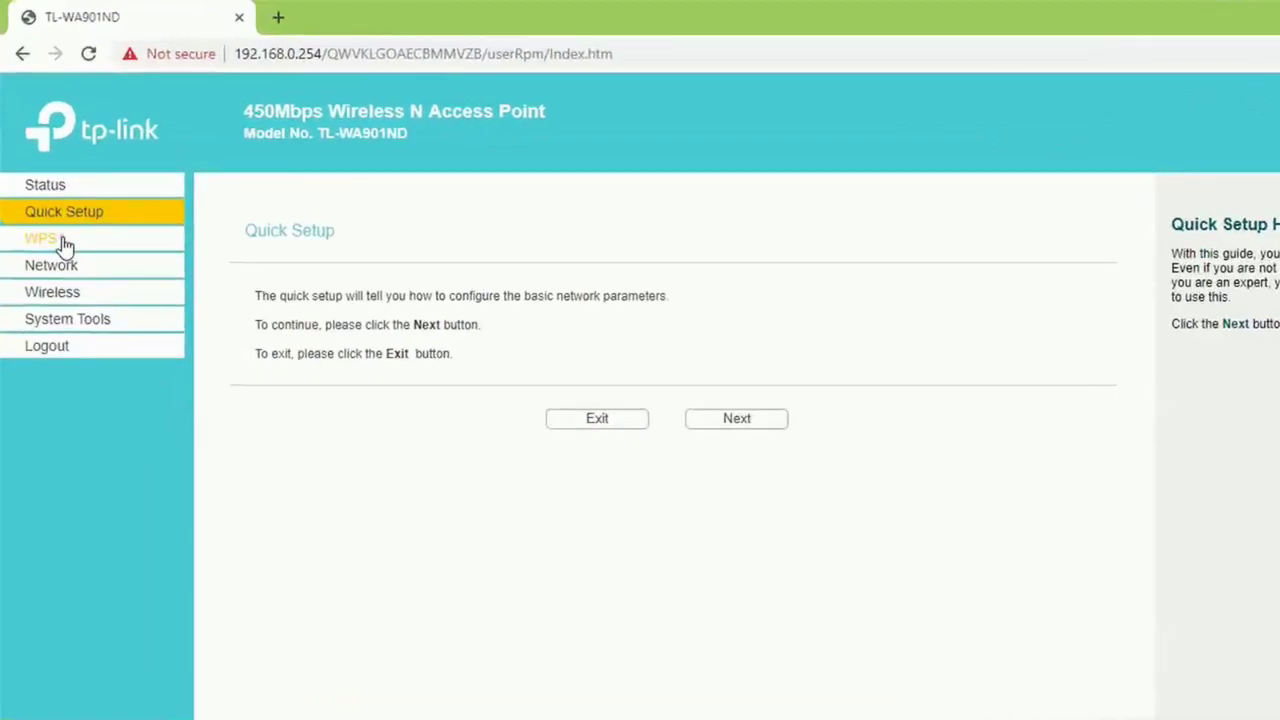
click(52, 196)
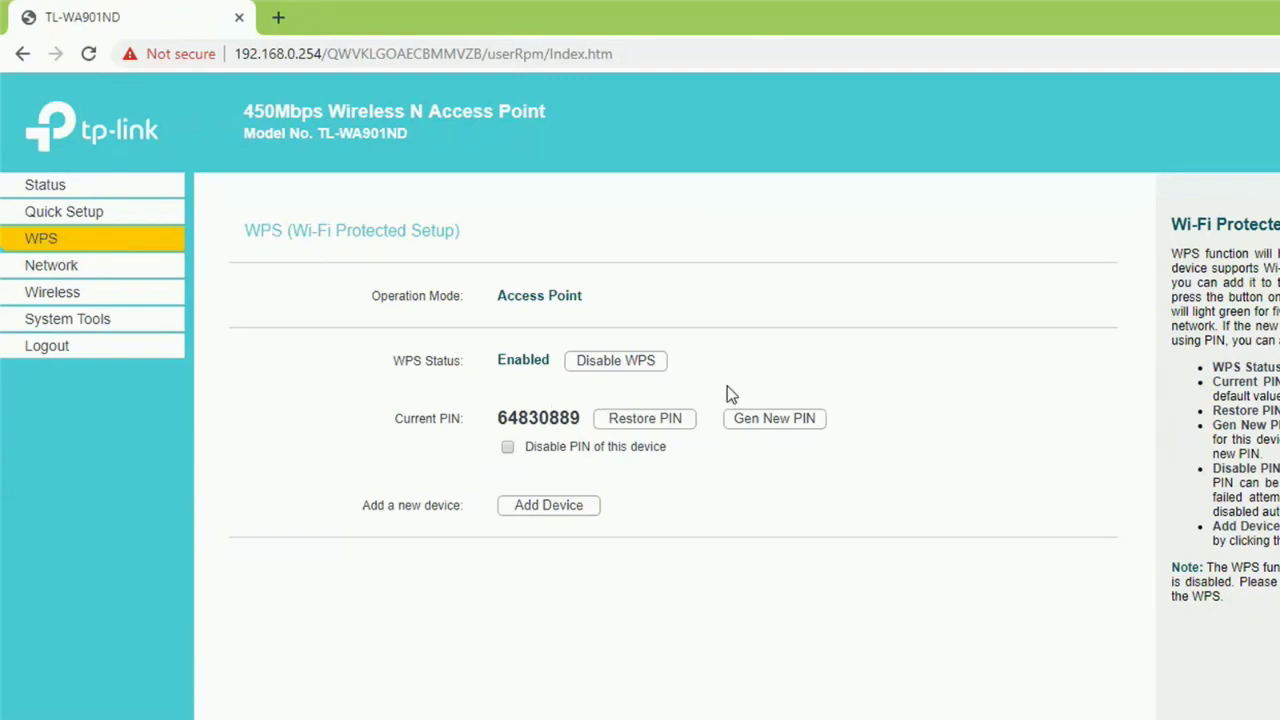
Disable WPS, then re-enable it after the page reloads
click(615, 362)
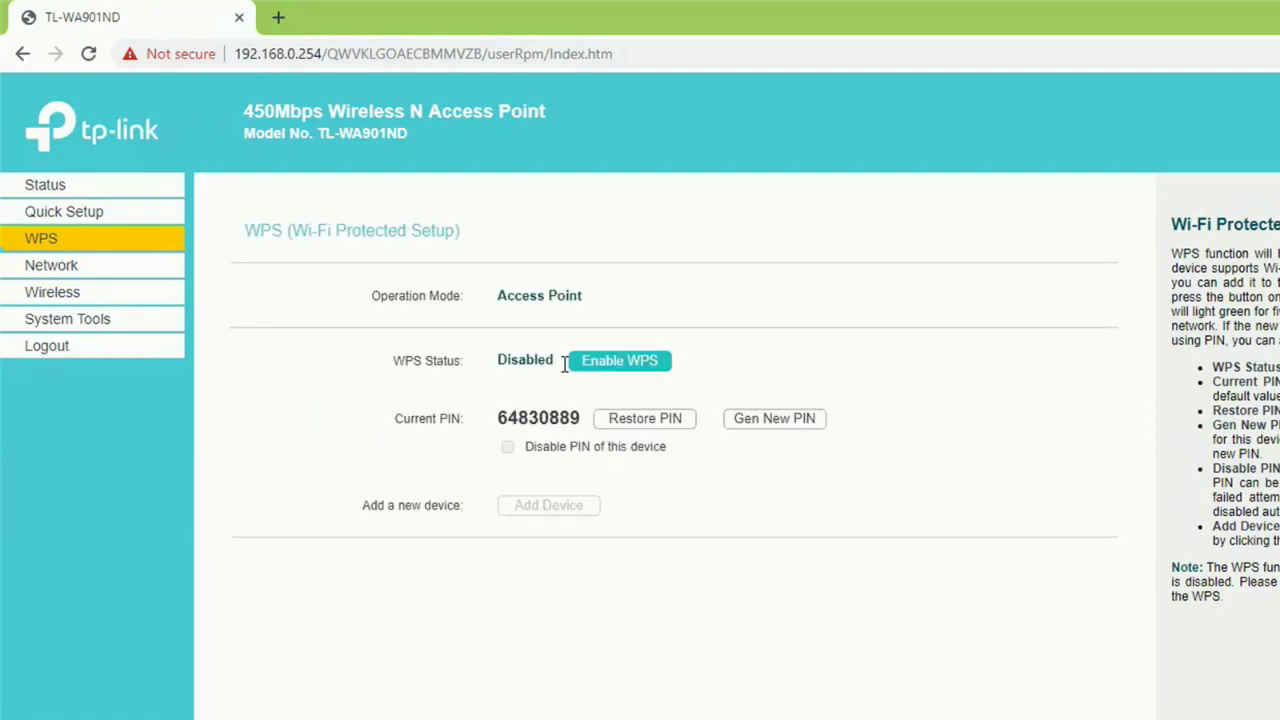
click(633, 370)
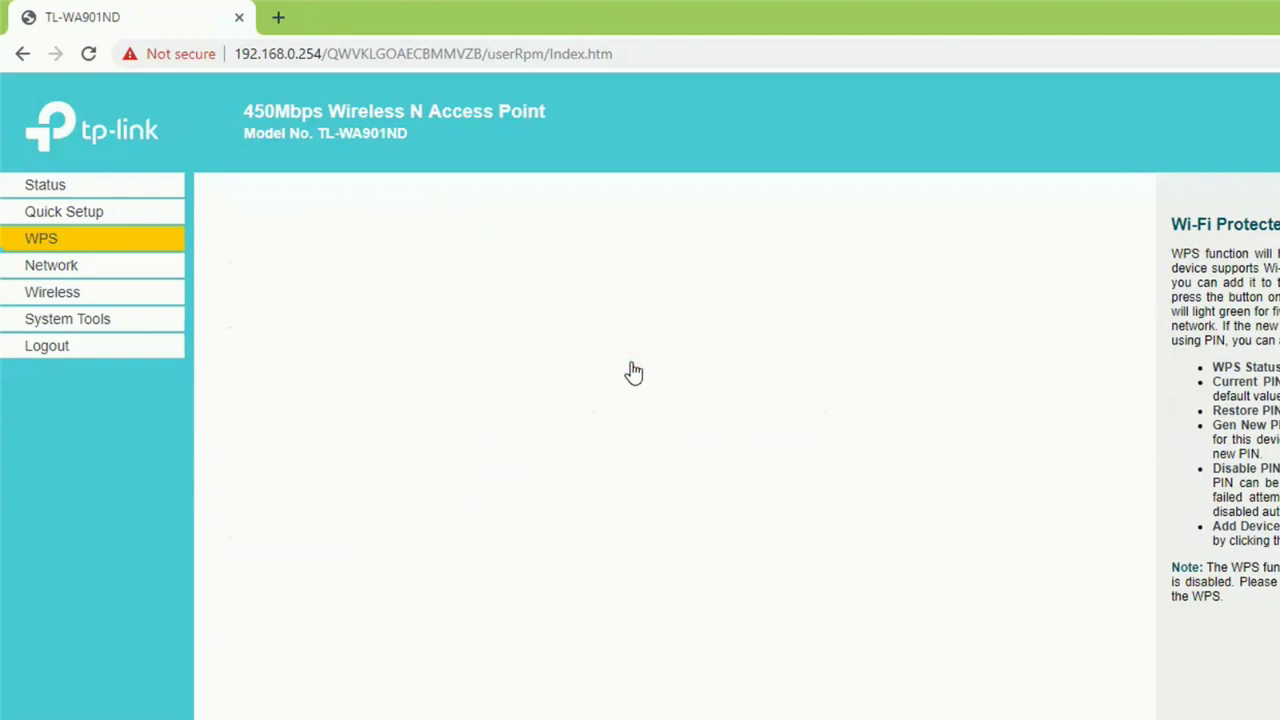
On the LAN page, switch Type to Static IP and back to Smart IP(DHCP)
click(50, 268)
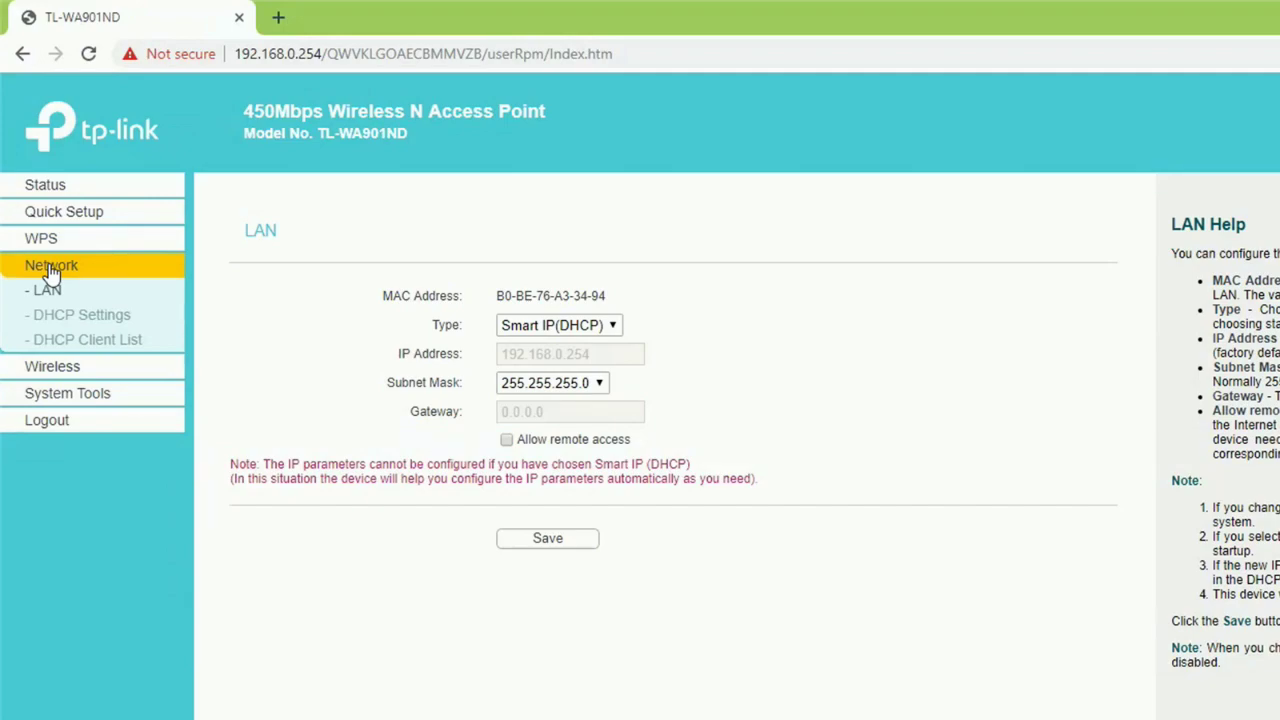
triple_click(565, 296)
click(580, 328)
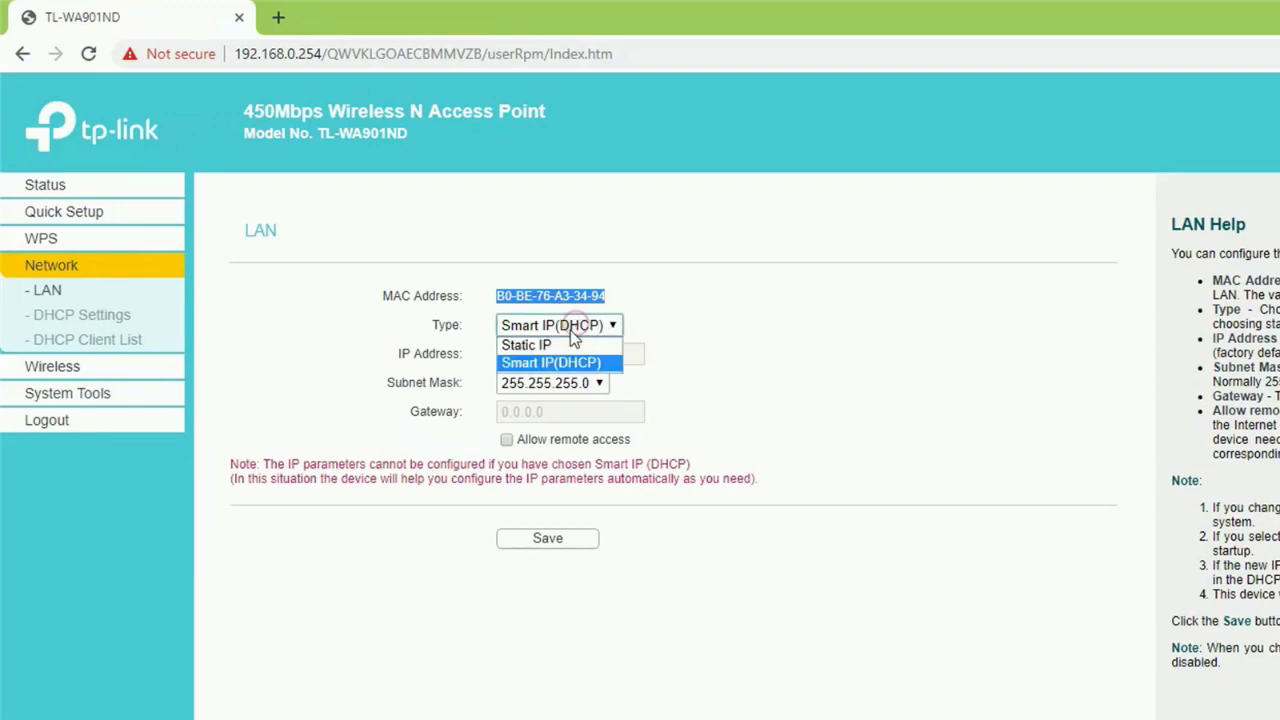
click(545, 345)
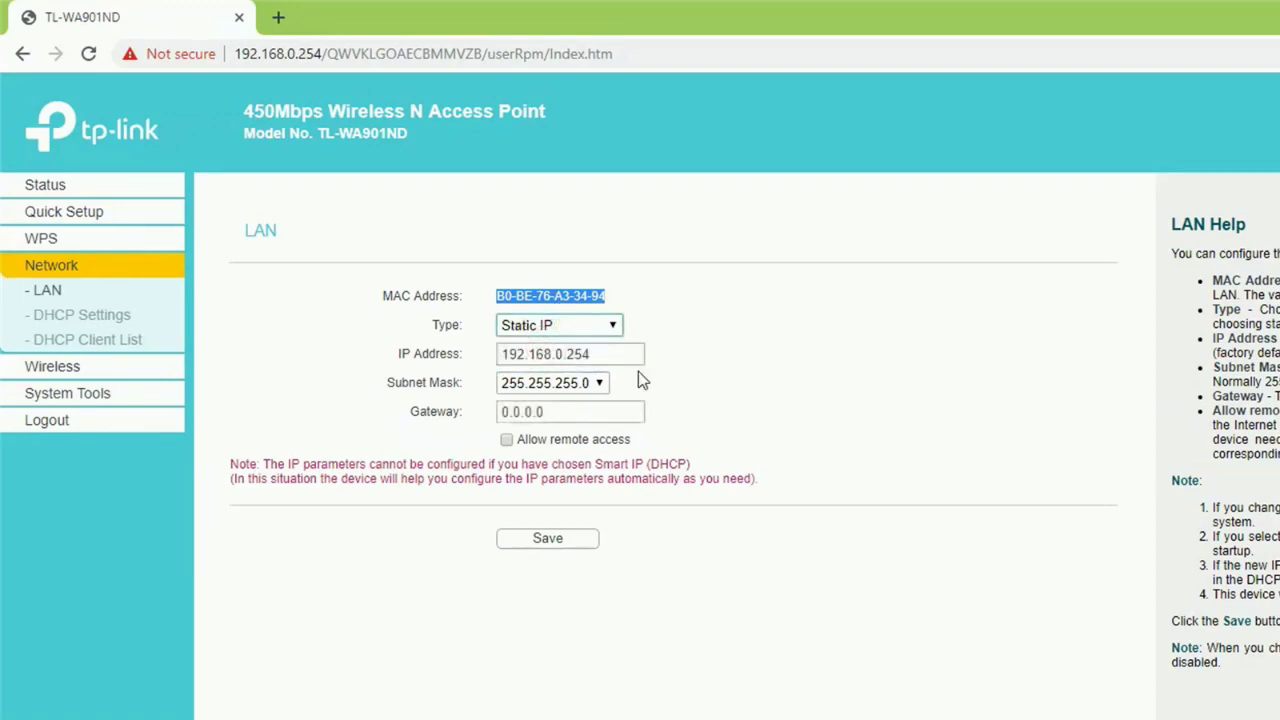
click(614, 354)
double_click(612, 354)
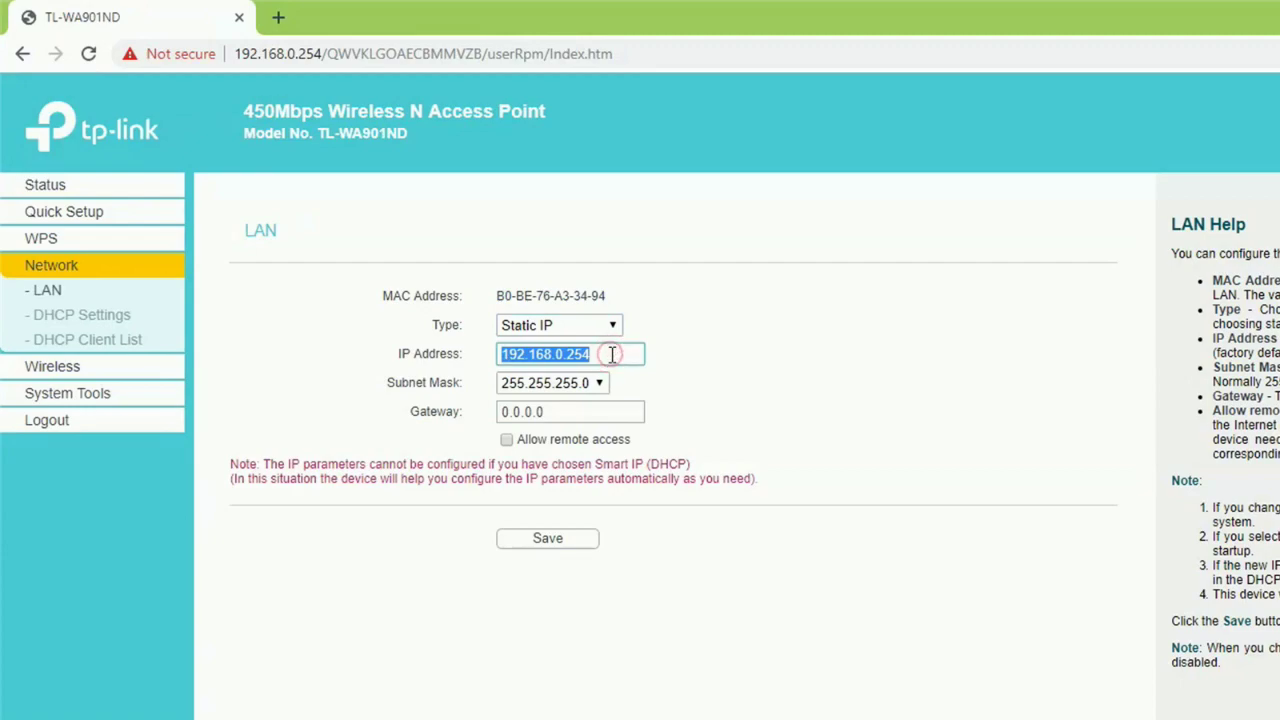
click(565, 322)
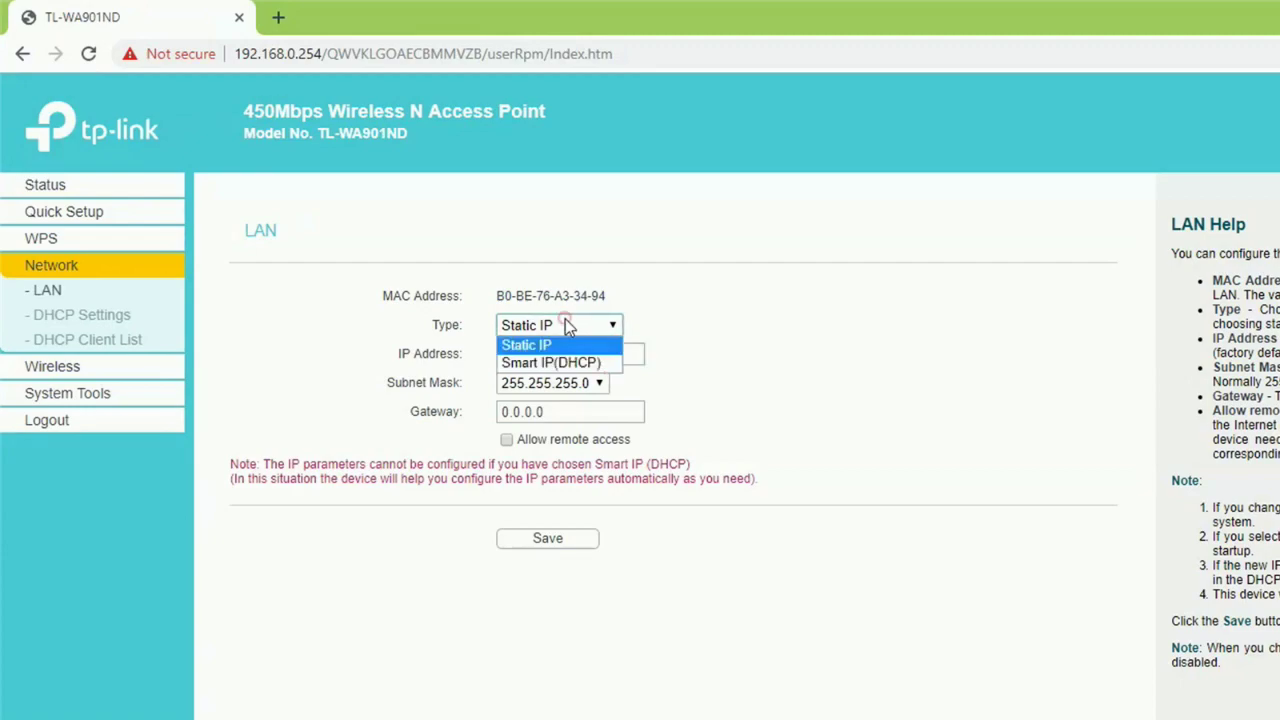
click(528, 362)
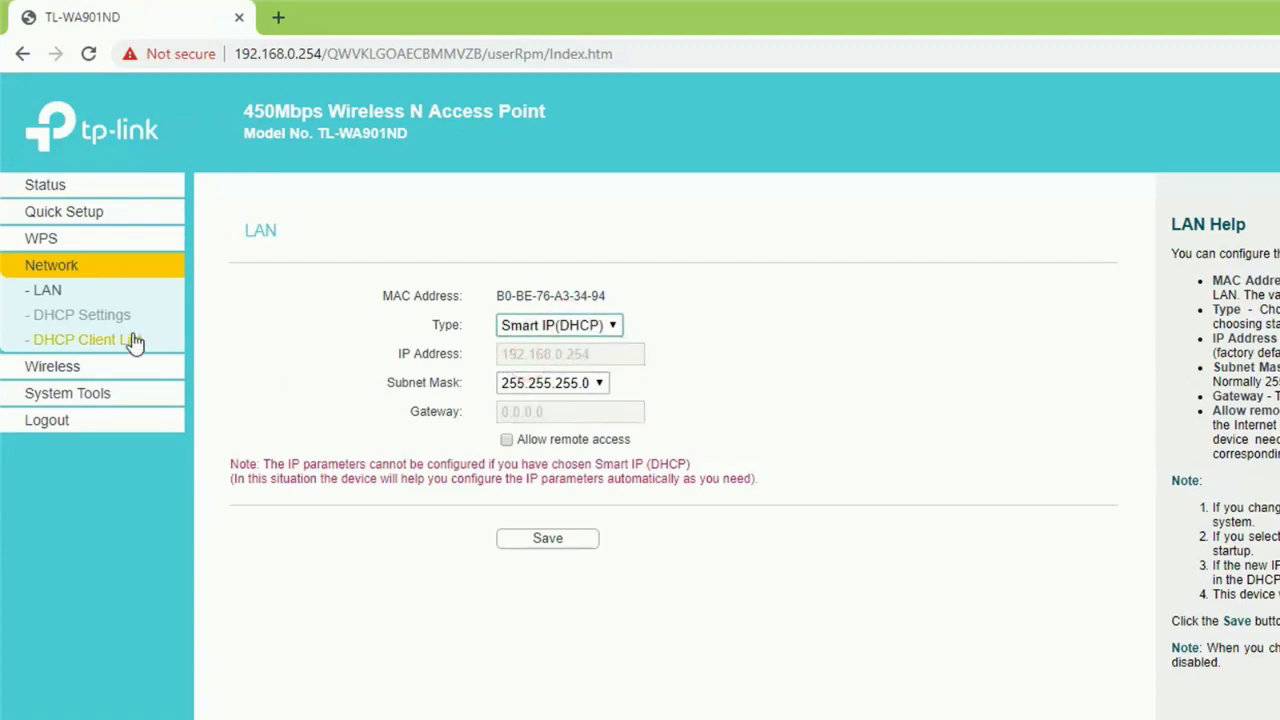
Review DHCP Settings, then view the DHCP Client List showing BlueStar at 192.168.0.100
click(95, 318)
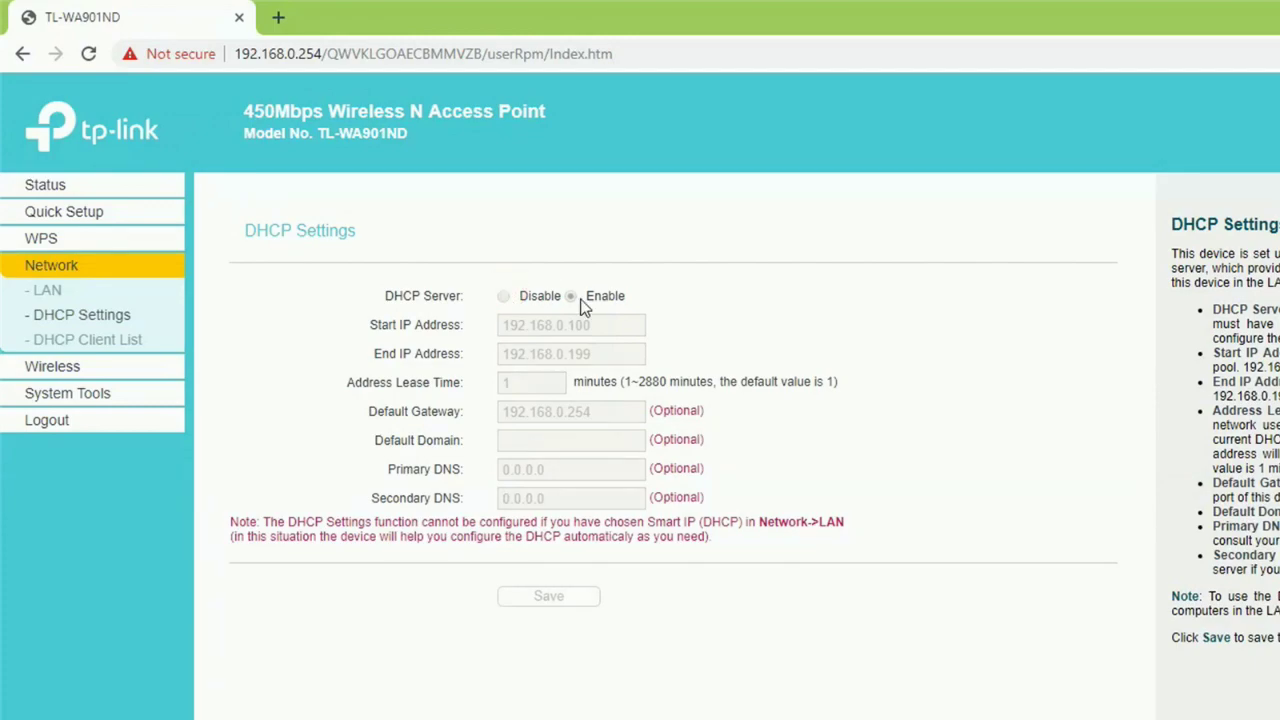
click(503, 296)
triple_click(605, 295)
click(793, 336)
click(113, 340)
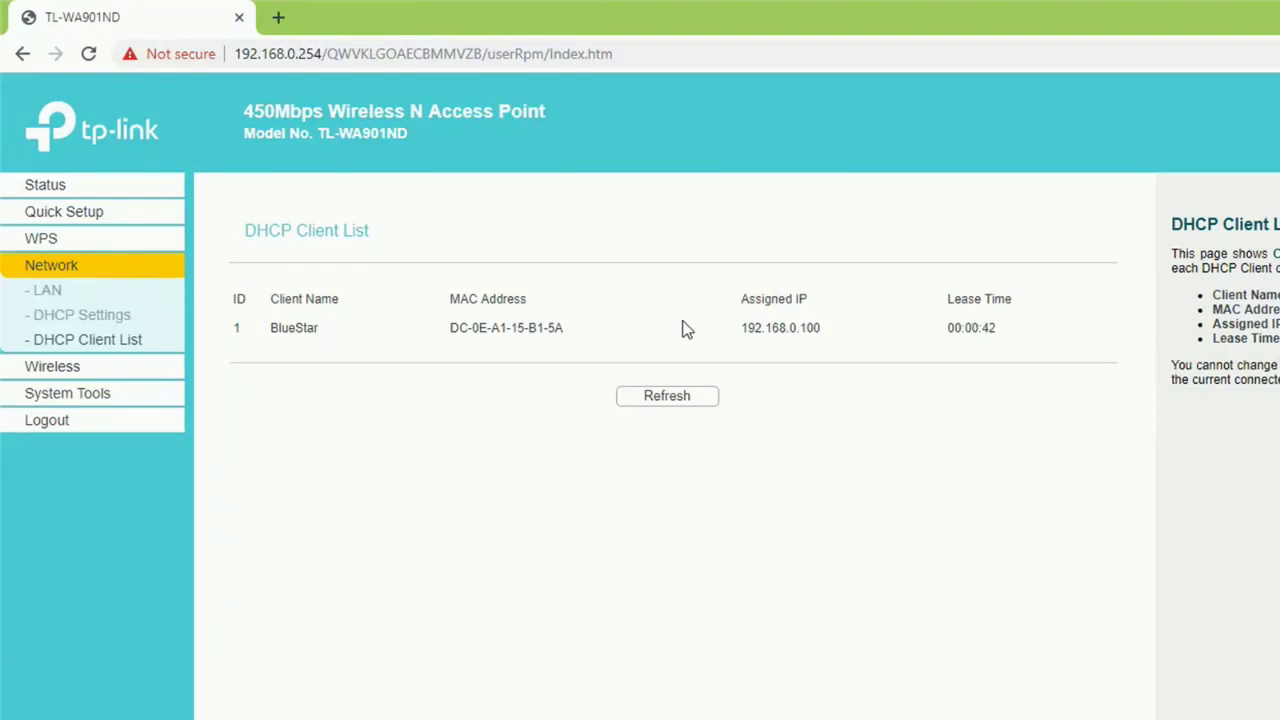
On Wireless Settings, try Multi-SSID mode and switch back to Access Point
click(60, 368)
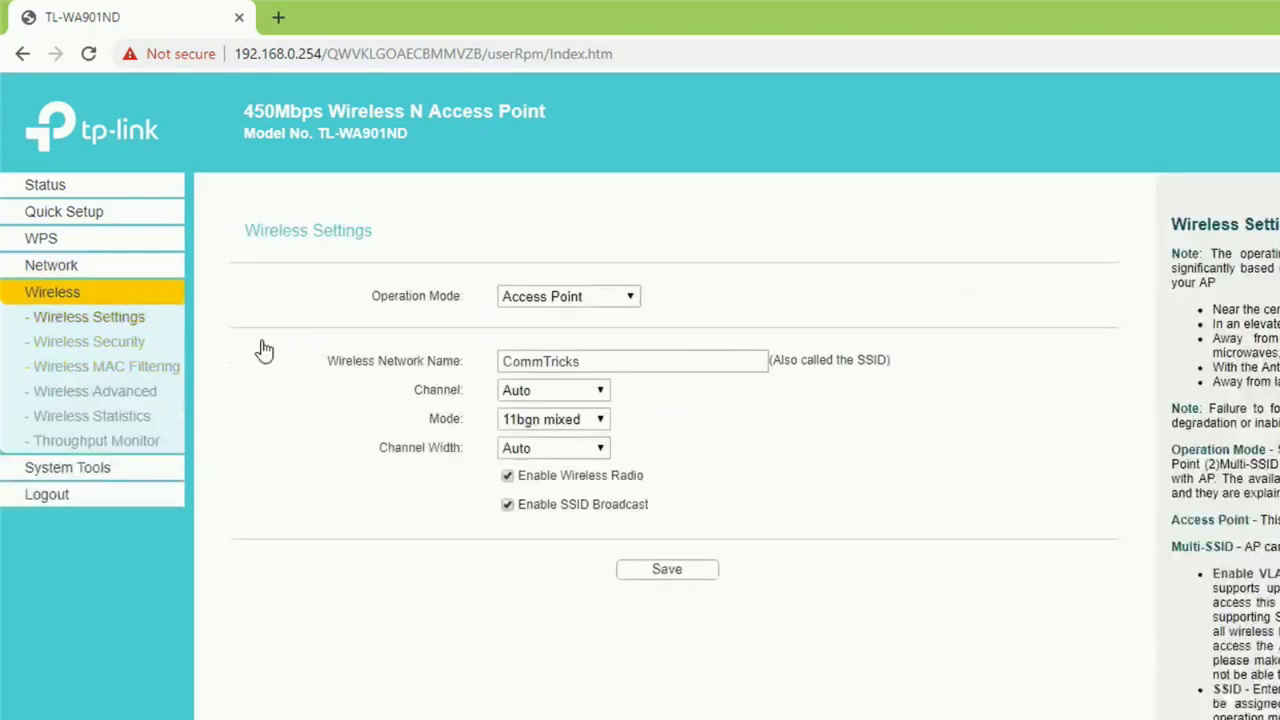
click(632, 299)
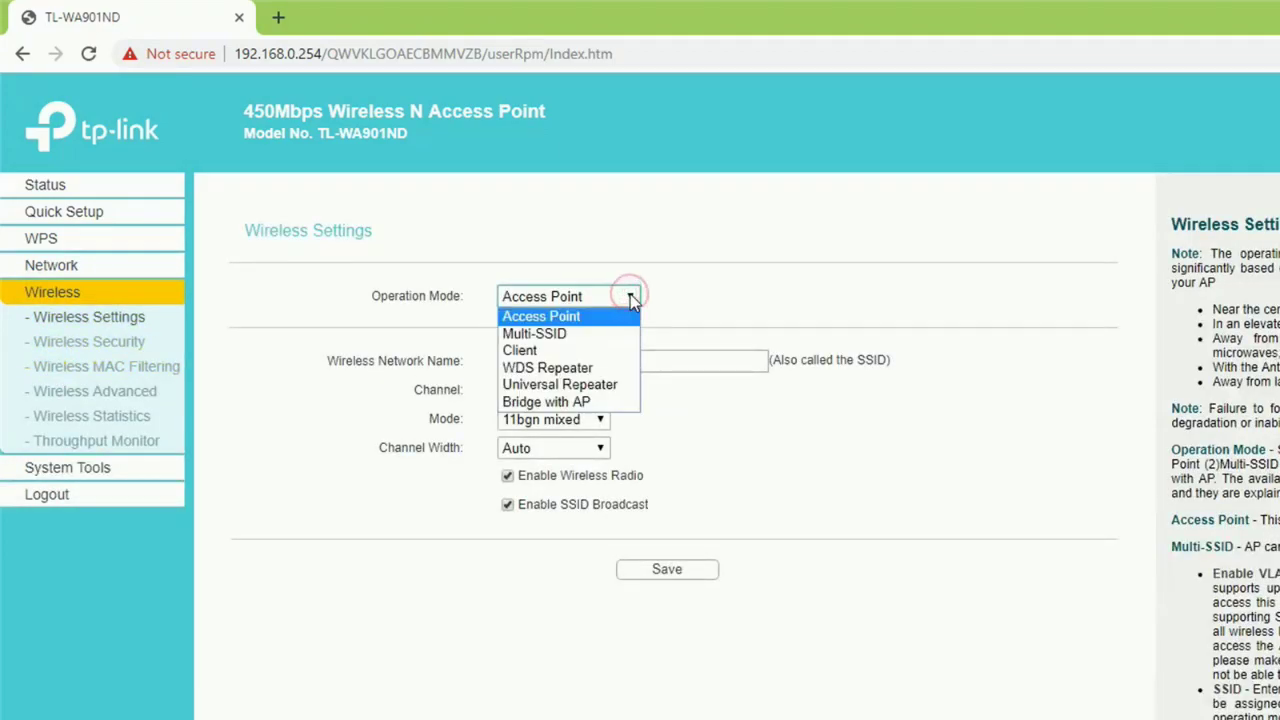
click(587, 335)
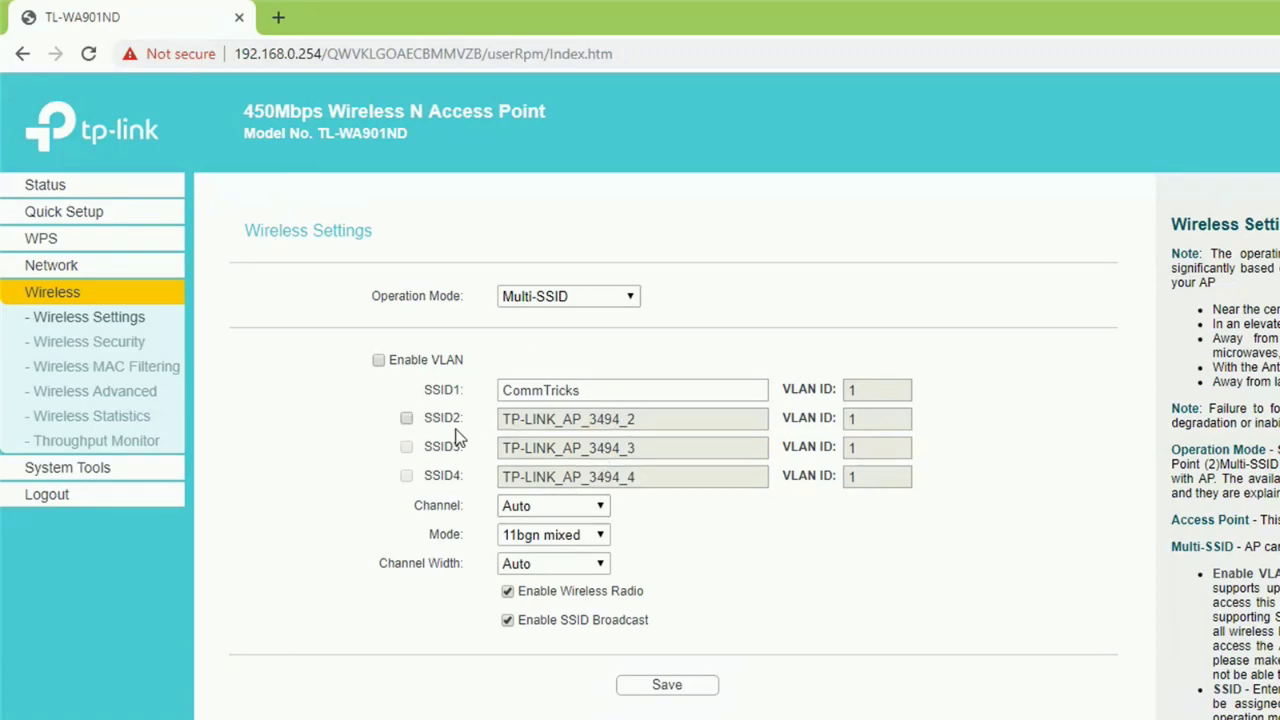
click(575, 300)
click(557, 316)
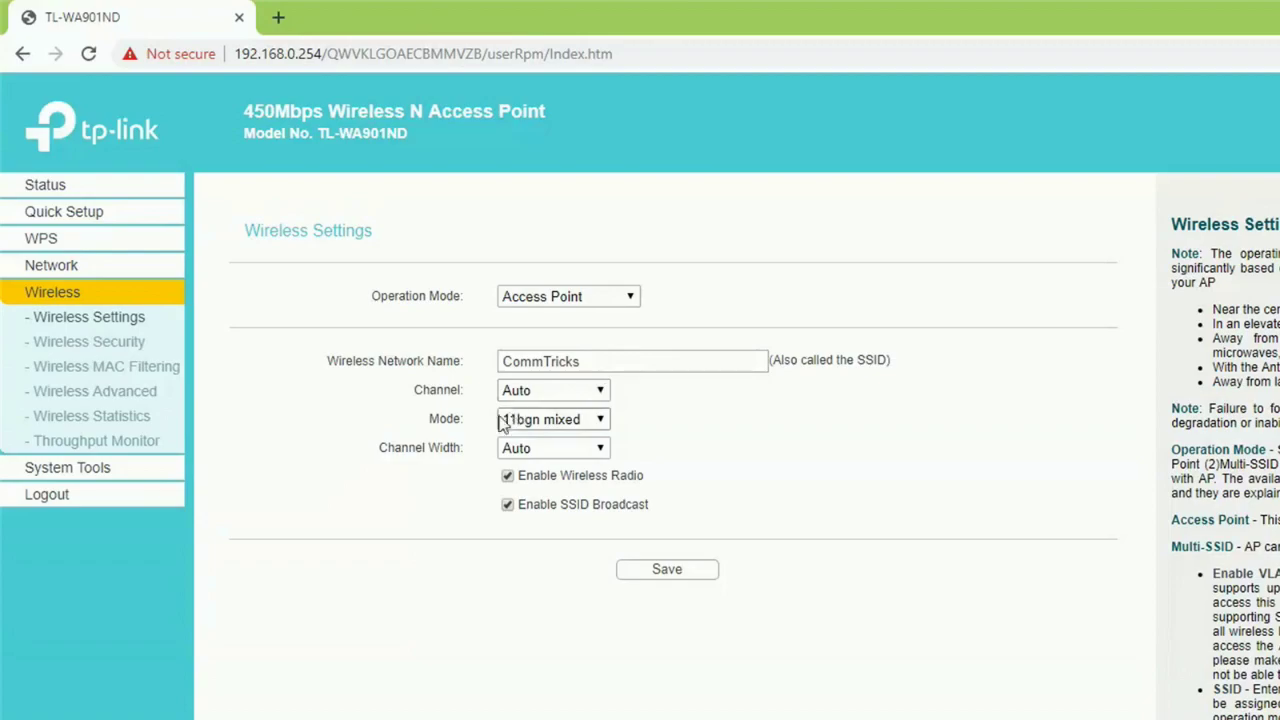
Review the wireless password under Wireless Security, then go to Wireless MAC Filtering
click(63, 340)
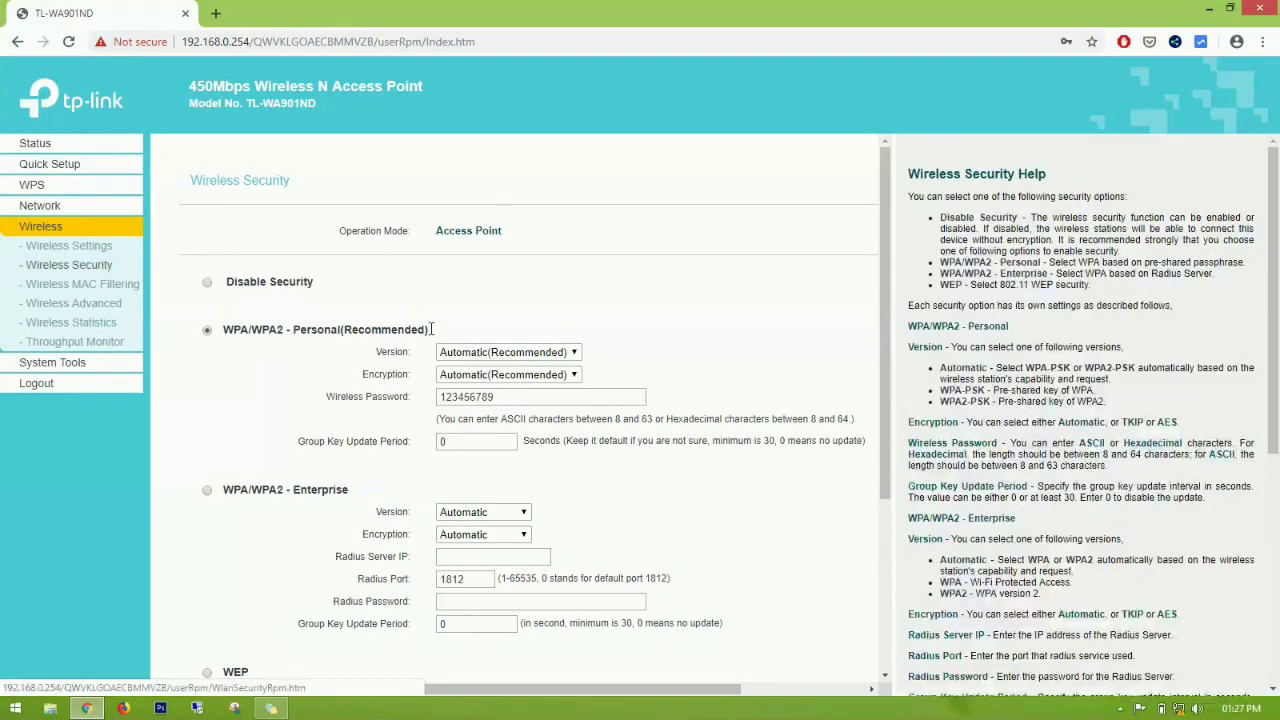
double_click(531, 397)
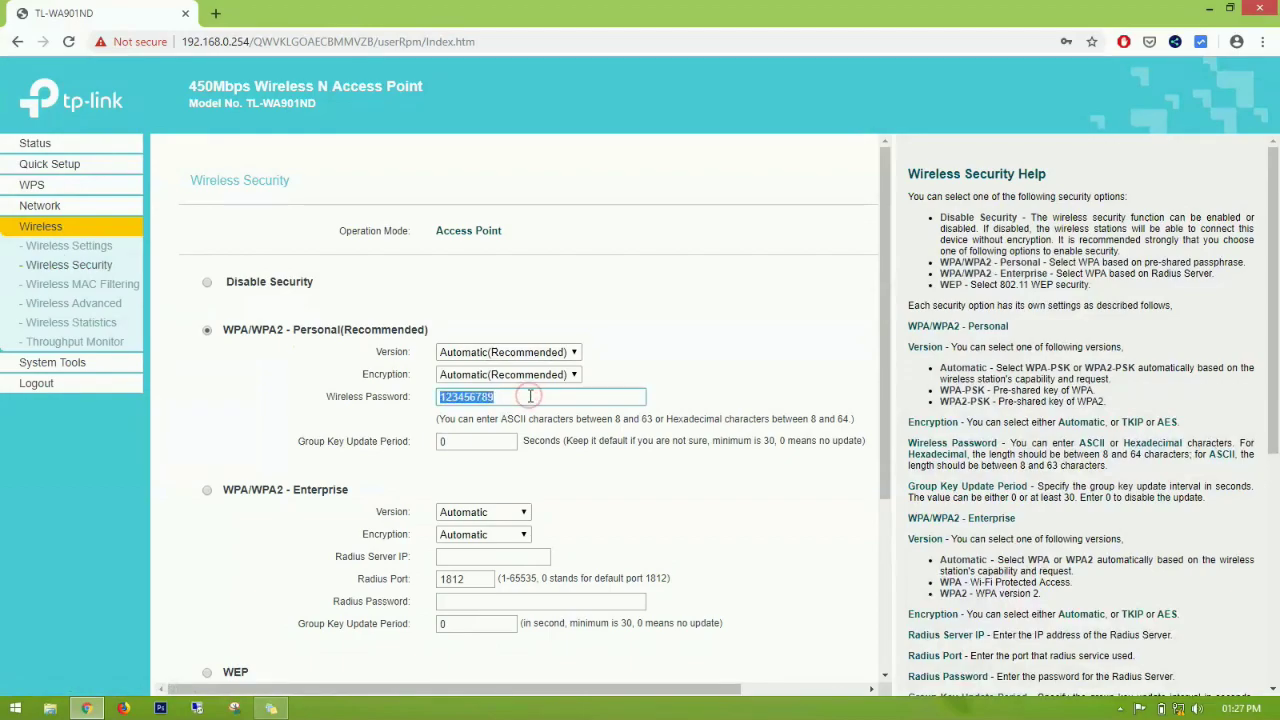
scroll(531, 397, down, 3)
scroll(450, 350, up, 3)
click(82, 287)
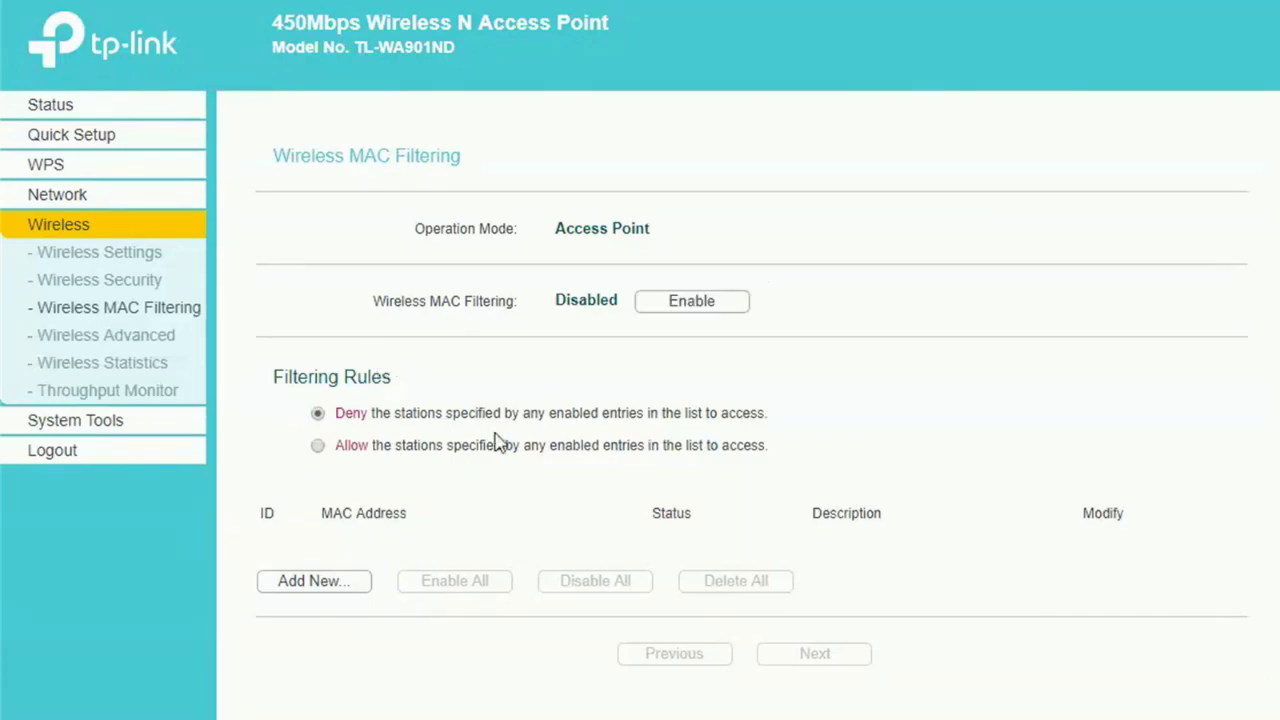
Enable wireless MAC filtering and change the rule to allow only listed stations
click(697, 305)
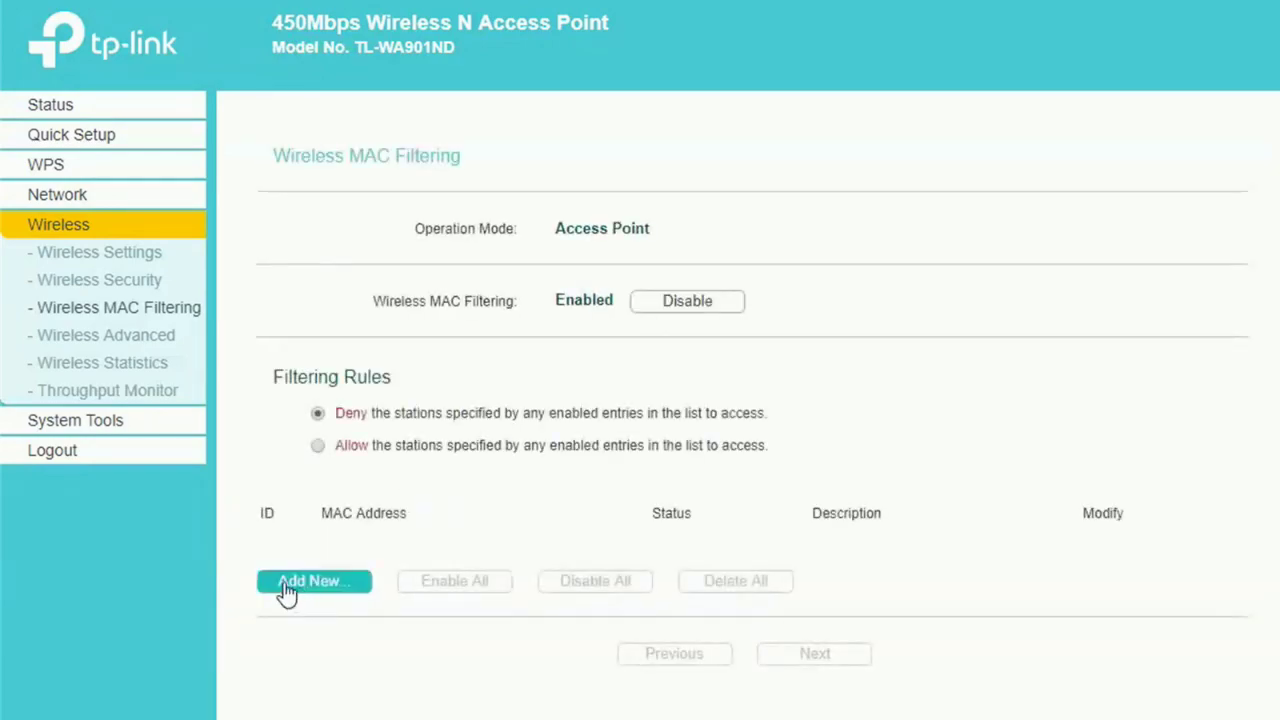
click(316, 447)
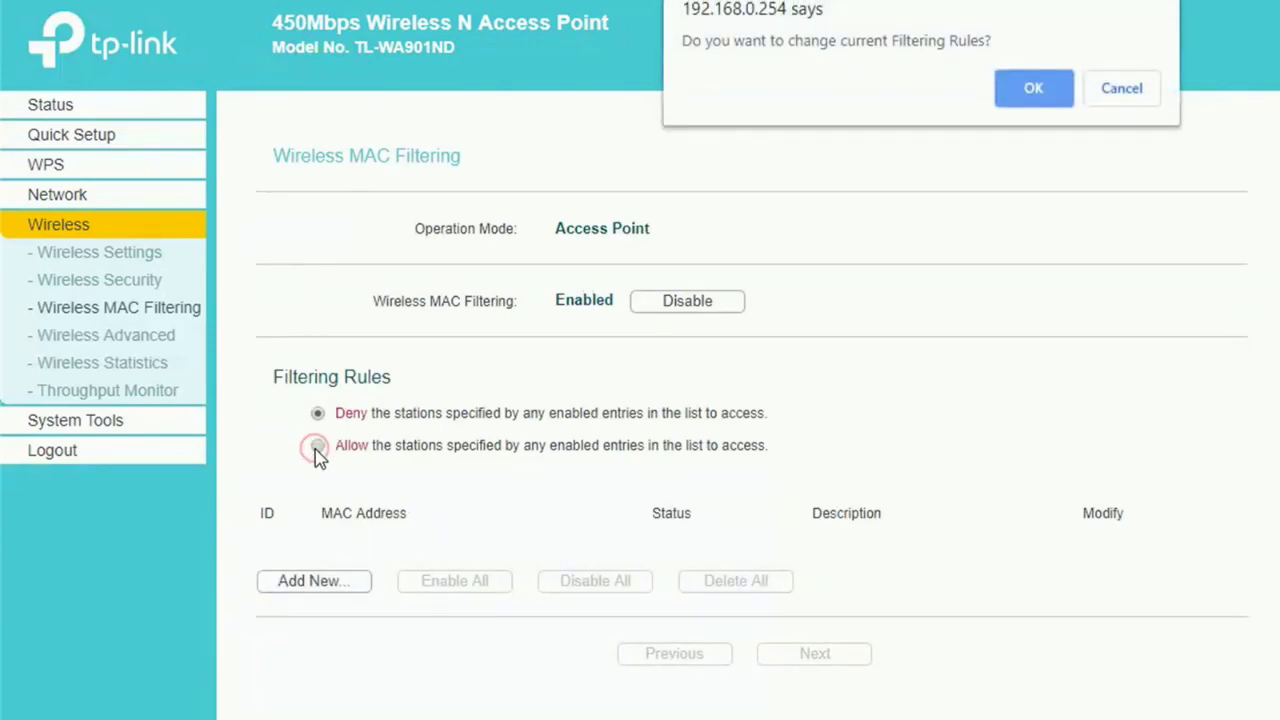
click(1006, 90)
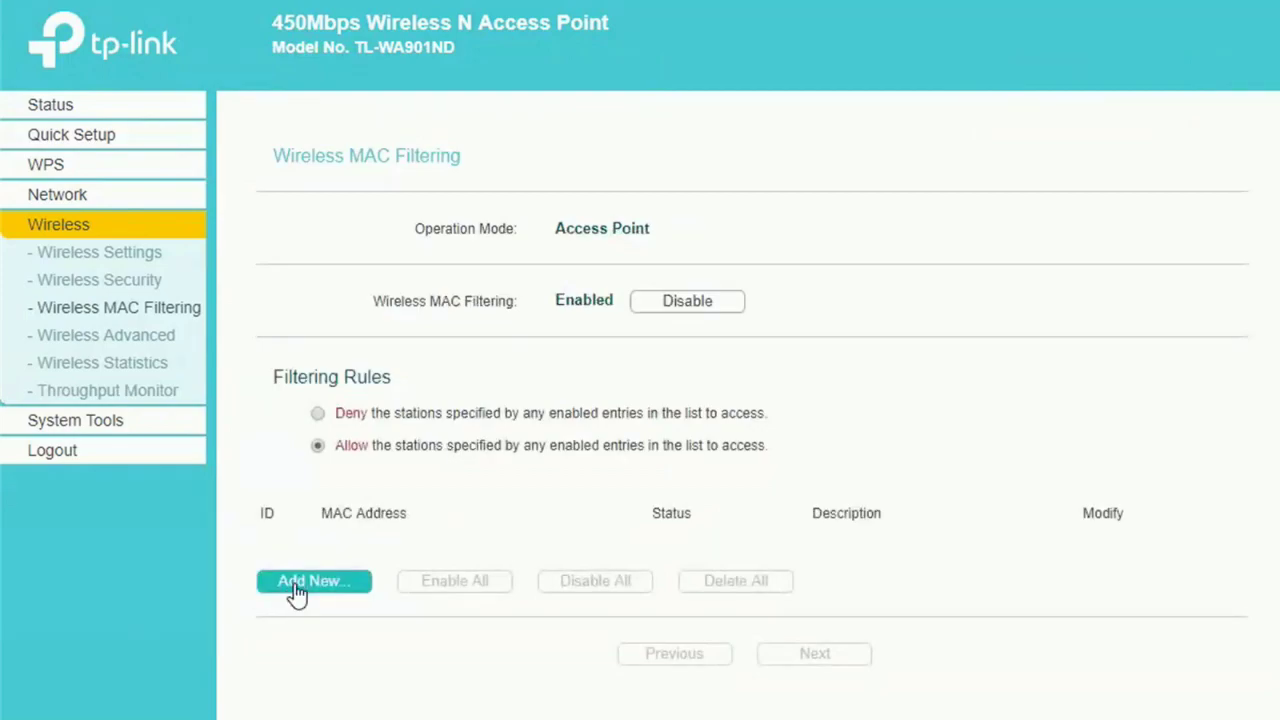
Start a new MAC filter entry and review its address, description and Enabled status fields
click(313, 585)
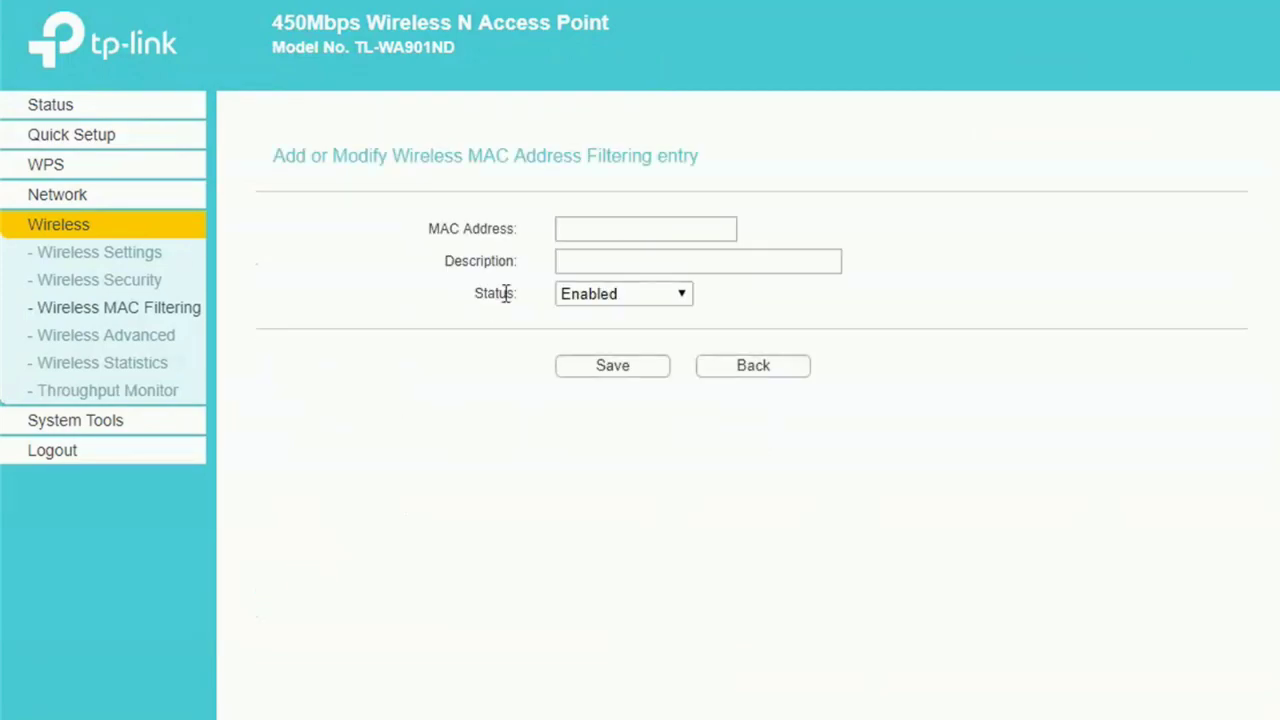
click(588, 228)
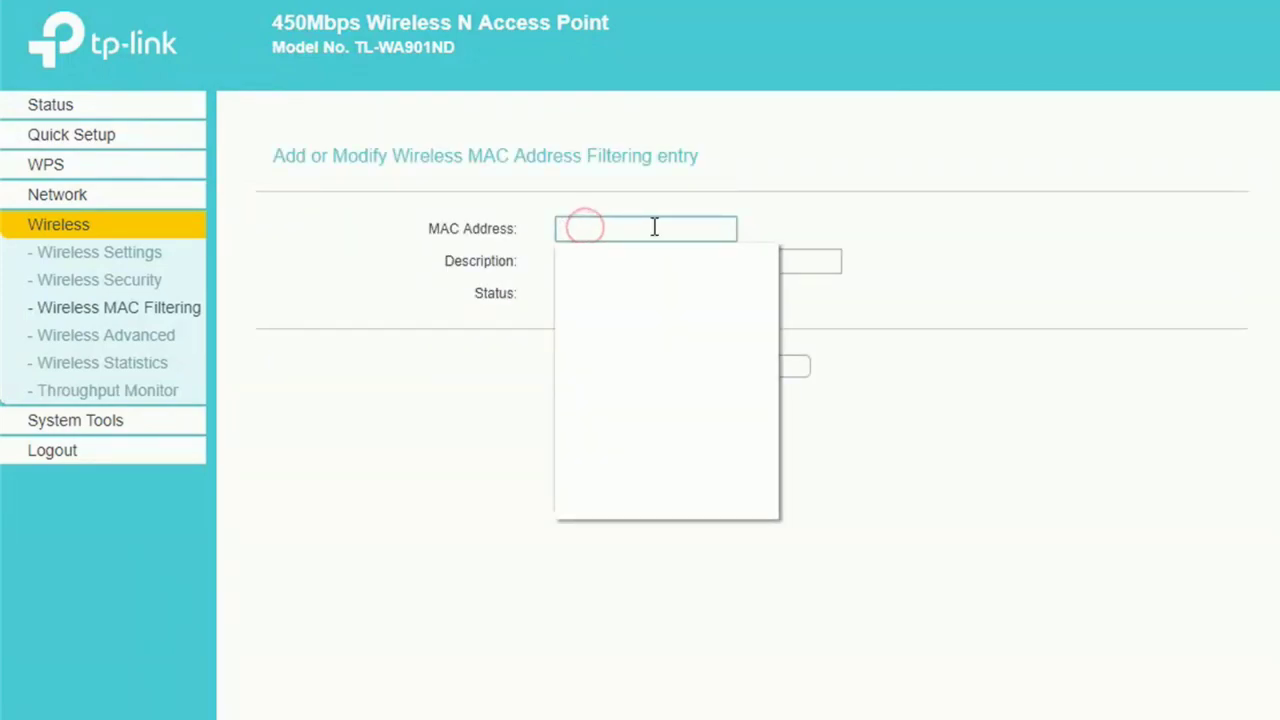
click(814, 263)
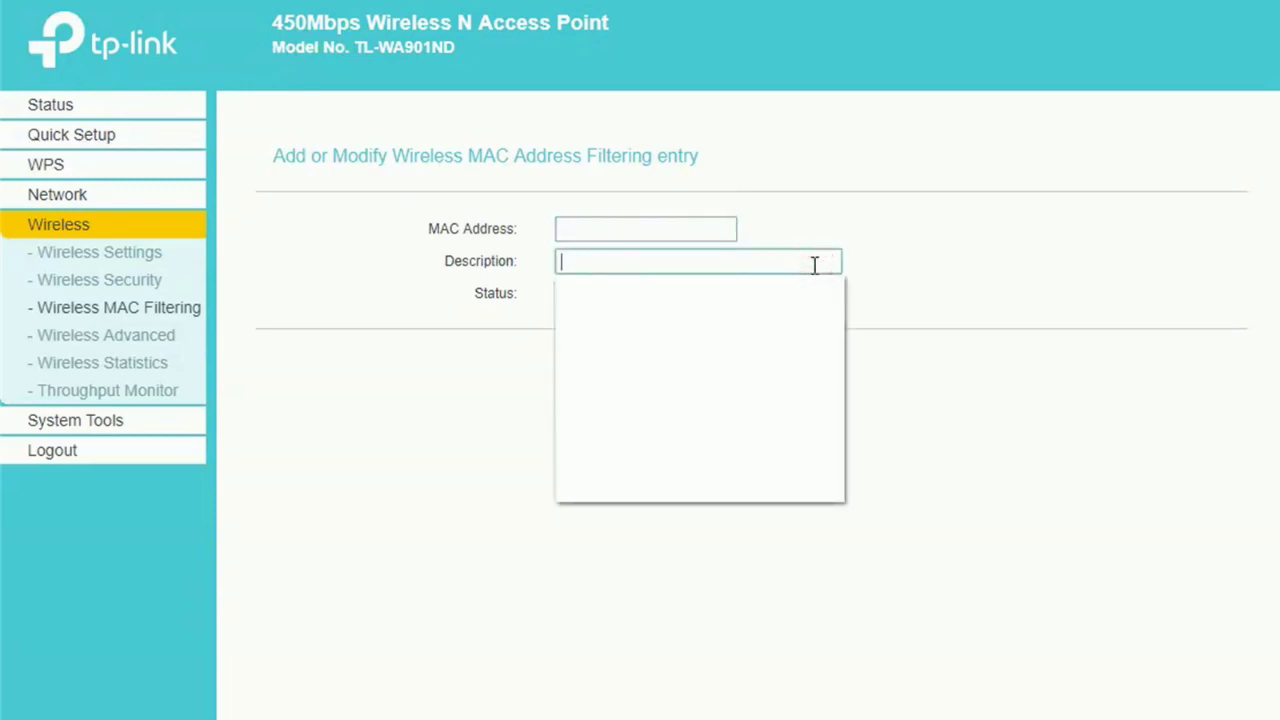
click(462, 381)
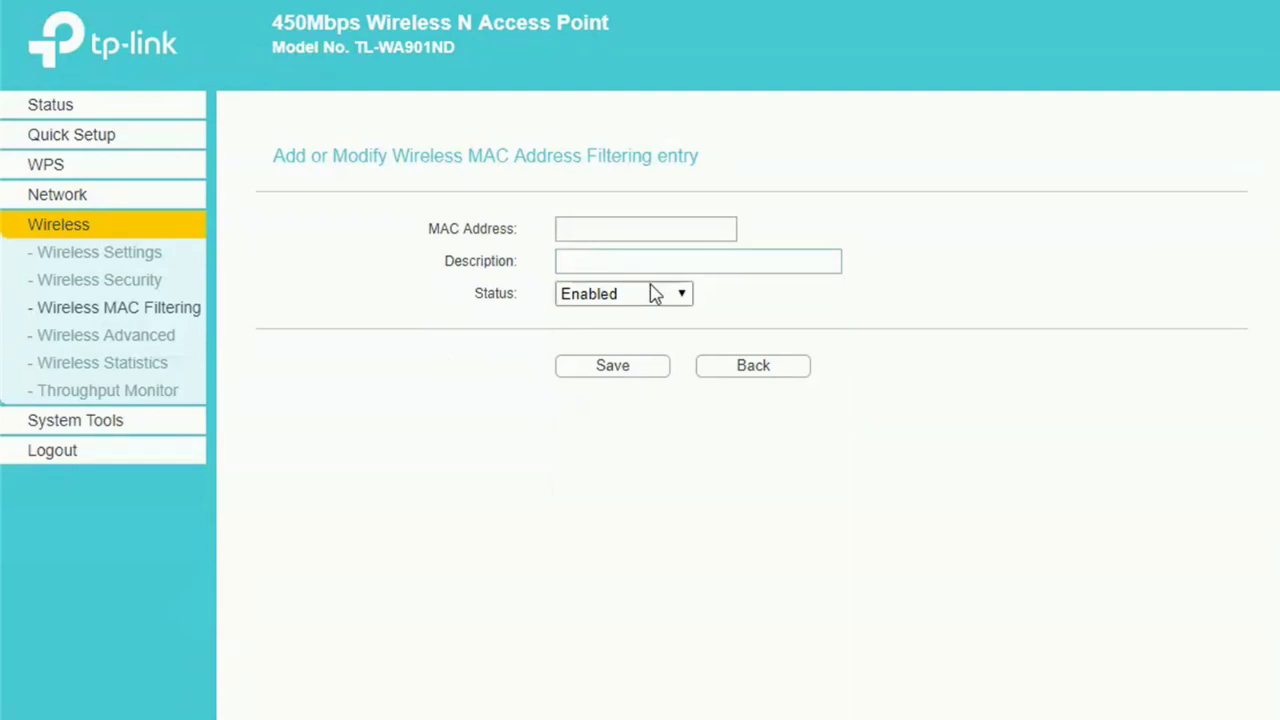
click(655, 298)
click(655, 298)
click(655, 300)
Leave the new entry unsaved, return to the list, and disable MAC filtering
click(772, 368)
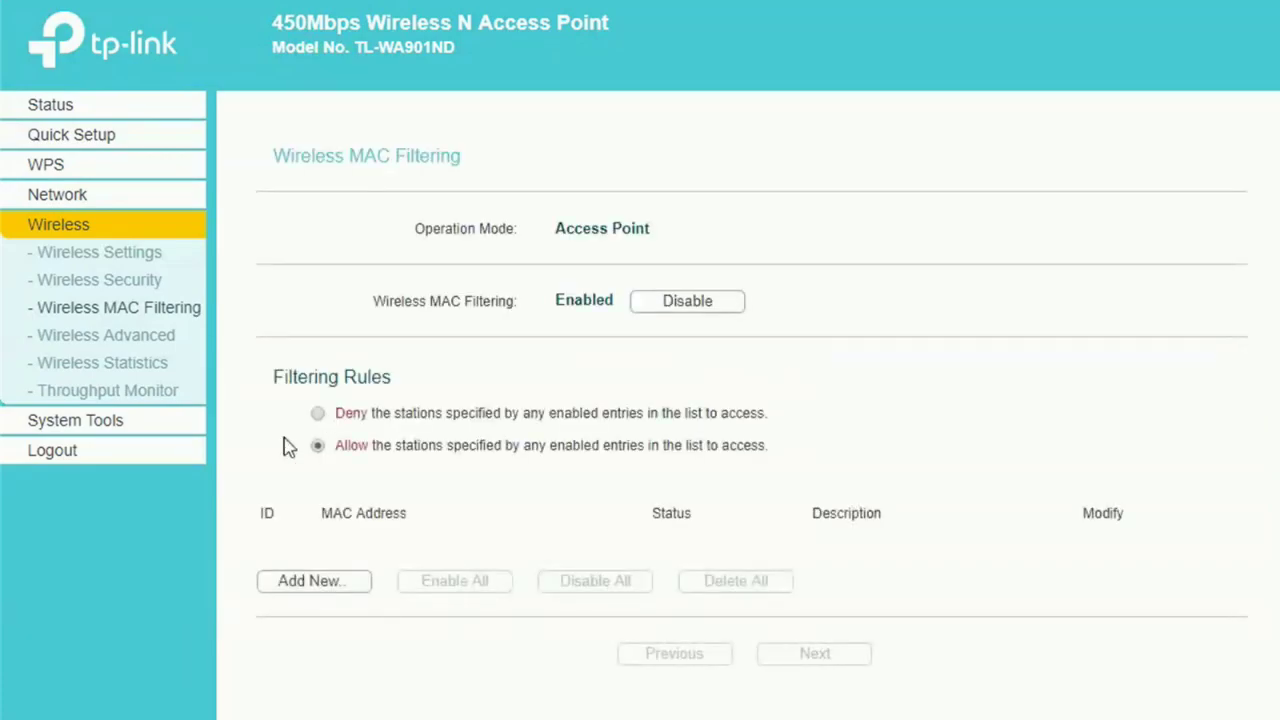
triple_click(367, 447)
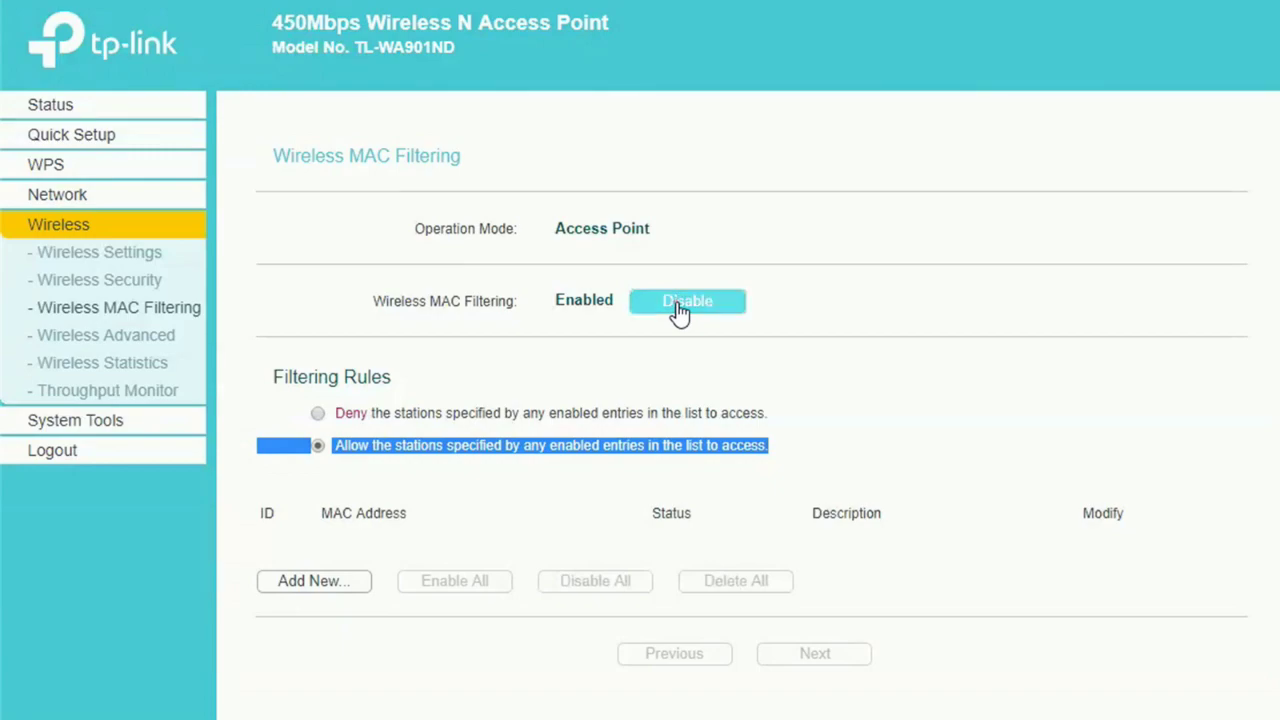
click(678, 305)
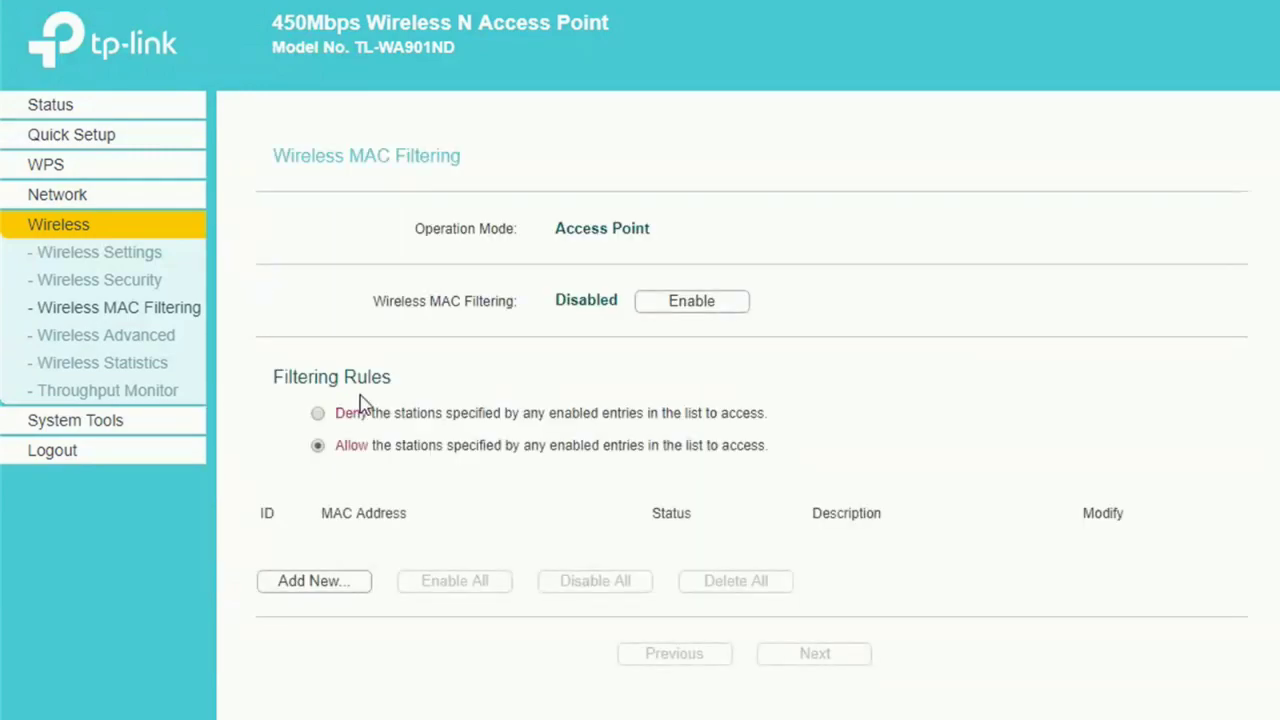
Review Wireless Advanced with transmit power kept at High, then refresh Wireless Statistics
click(128, 340)
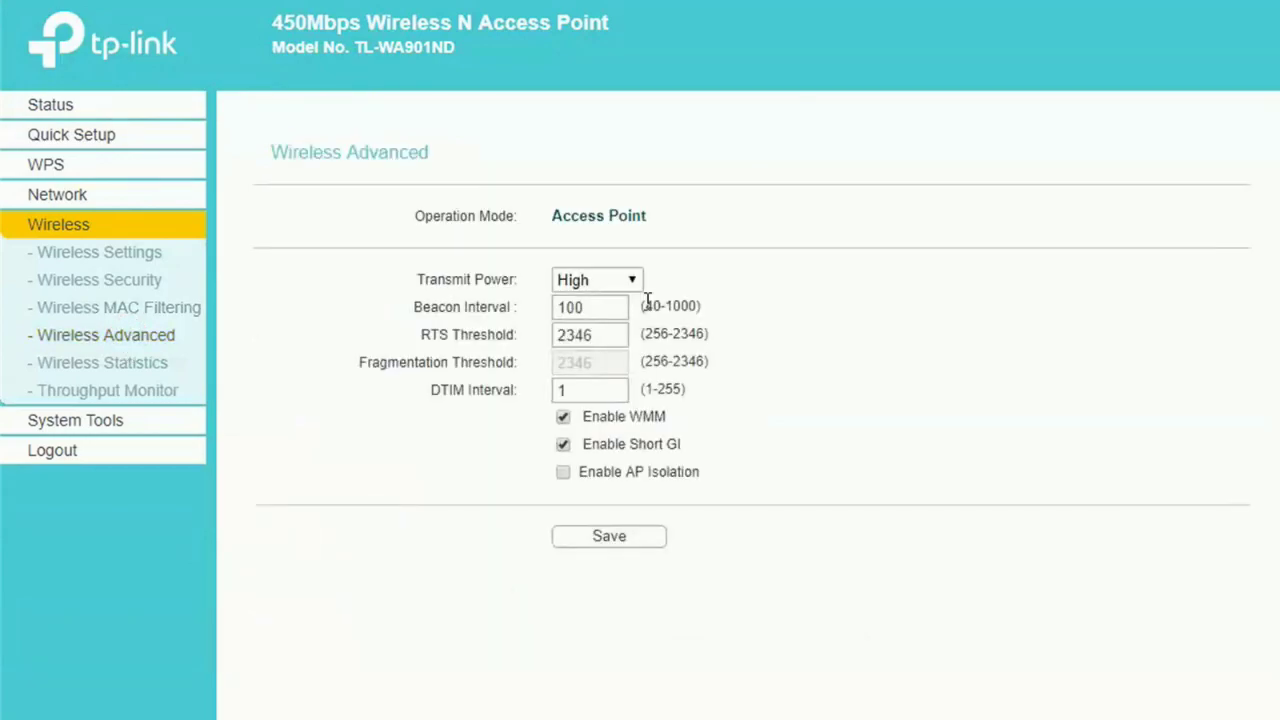
click(595, 281)
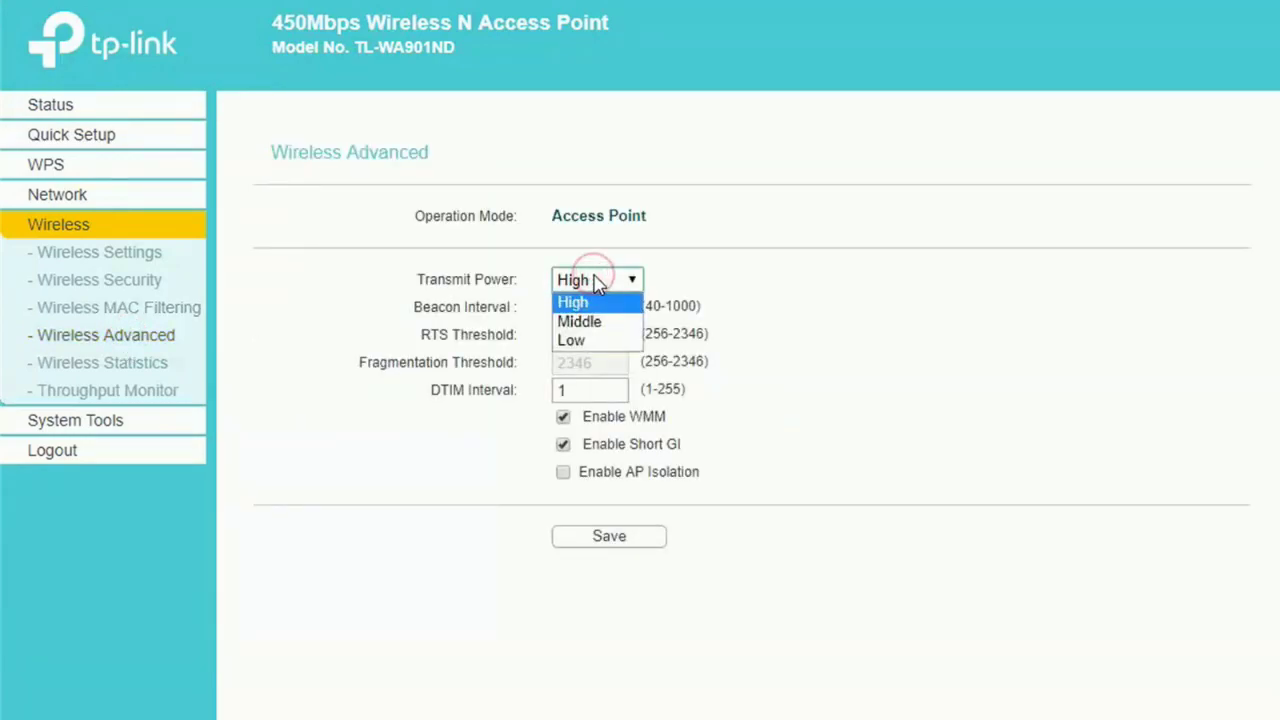
click(597, 283)
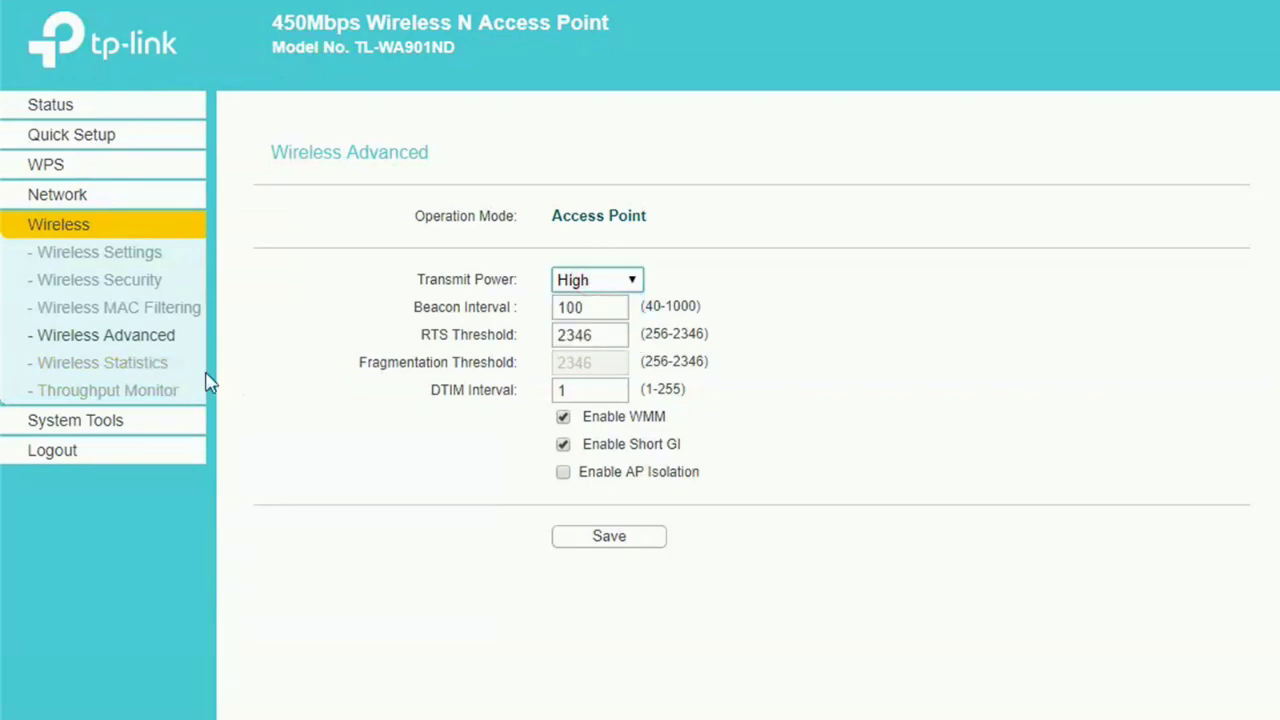
click(127, 365)
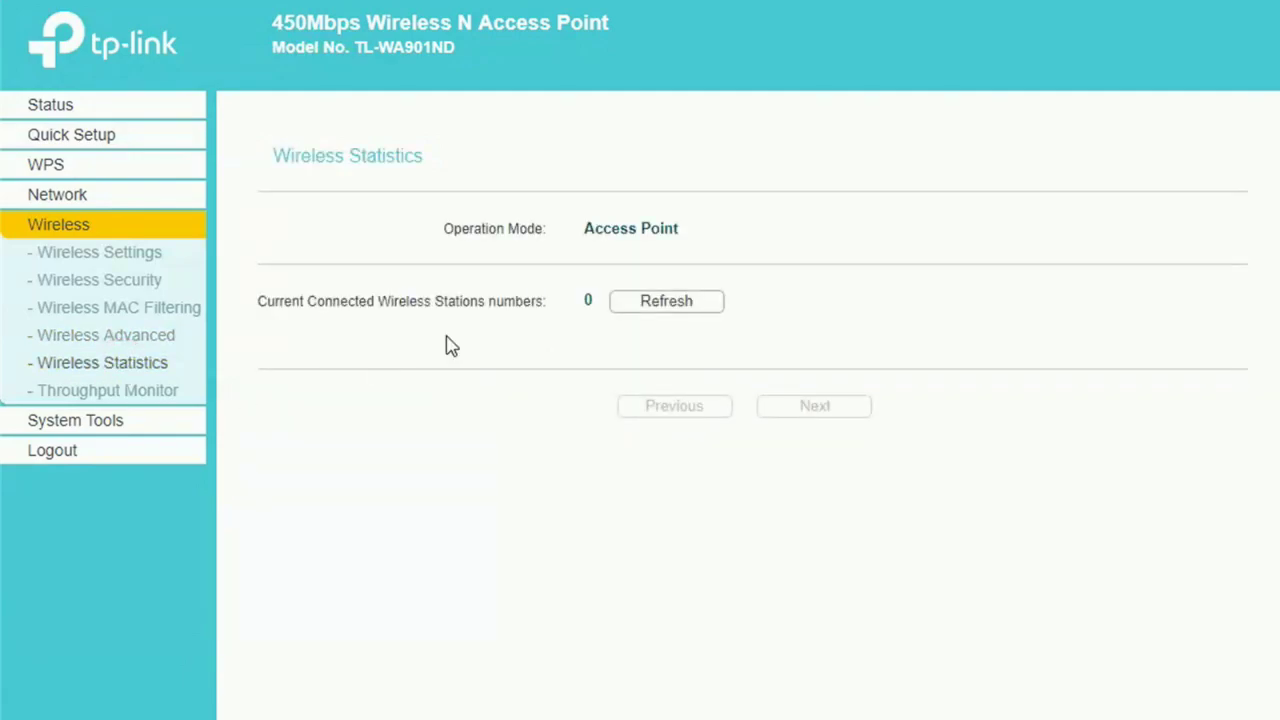
click(678, 306)
Start the Throughput Monitor, then turn off SSID broadcast for CommTricks in Wireless Settings
click(138, 398)
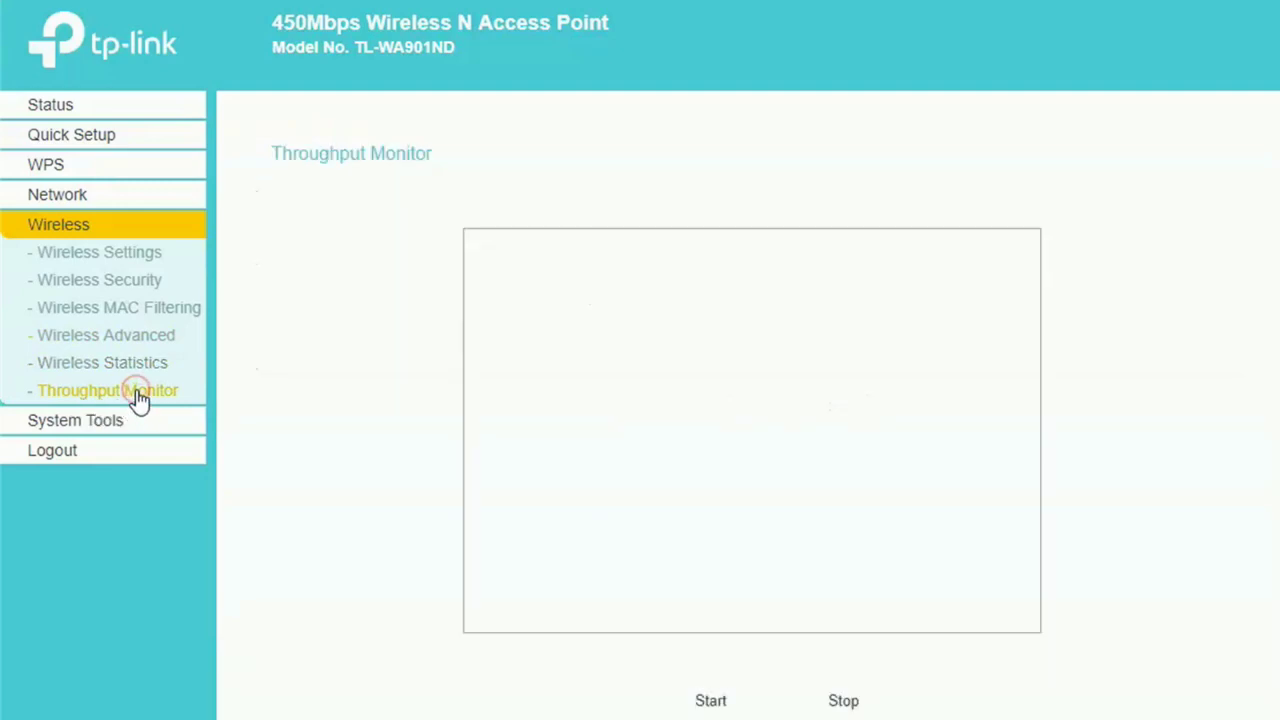
click(725, 705)
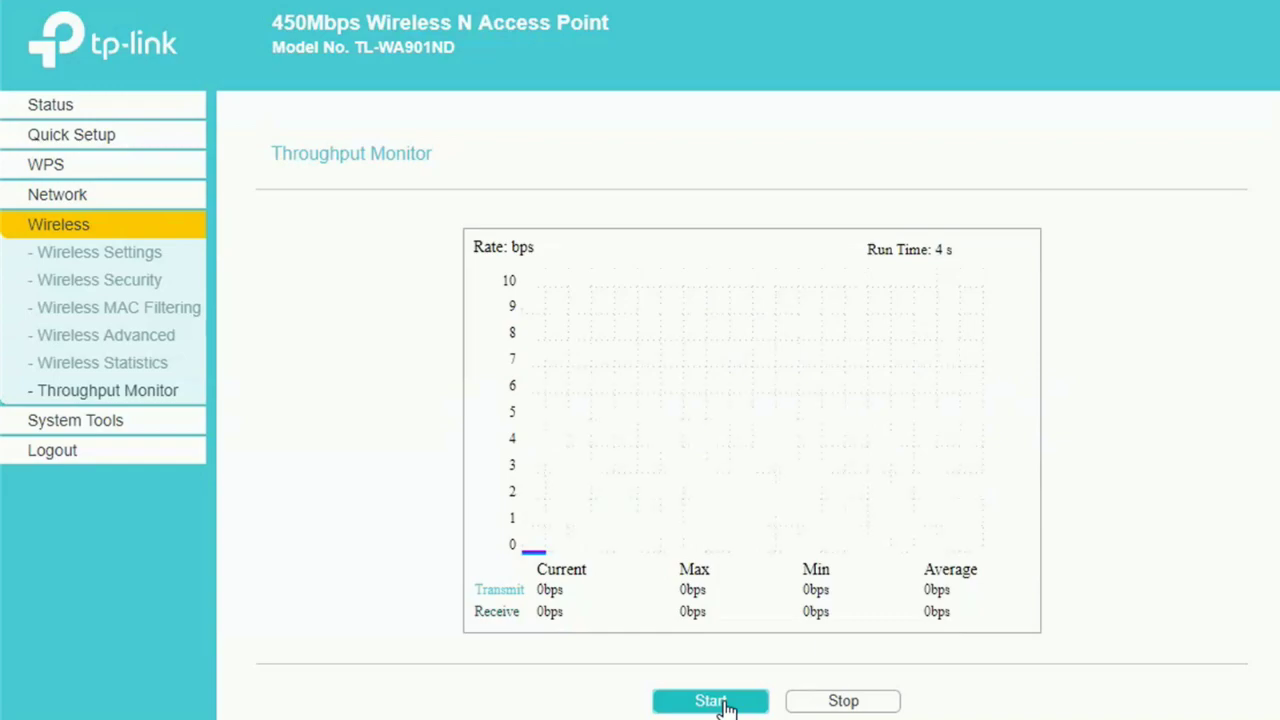
click(141, 266)
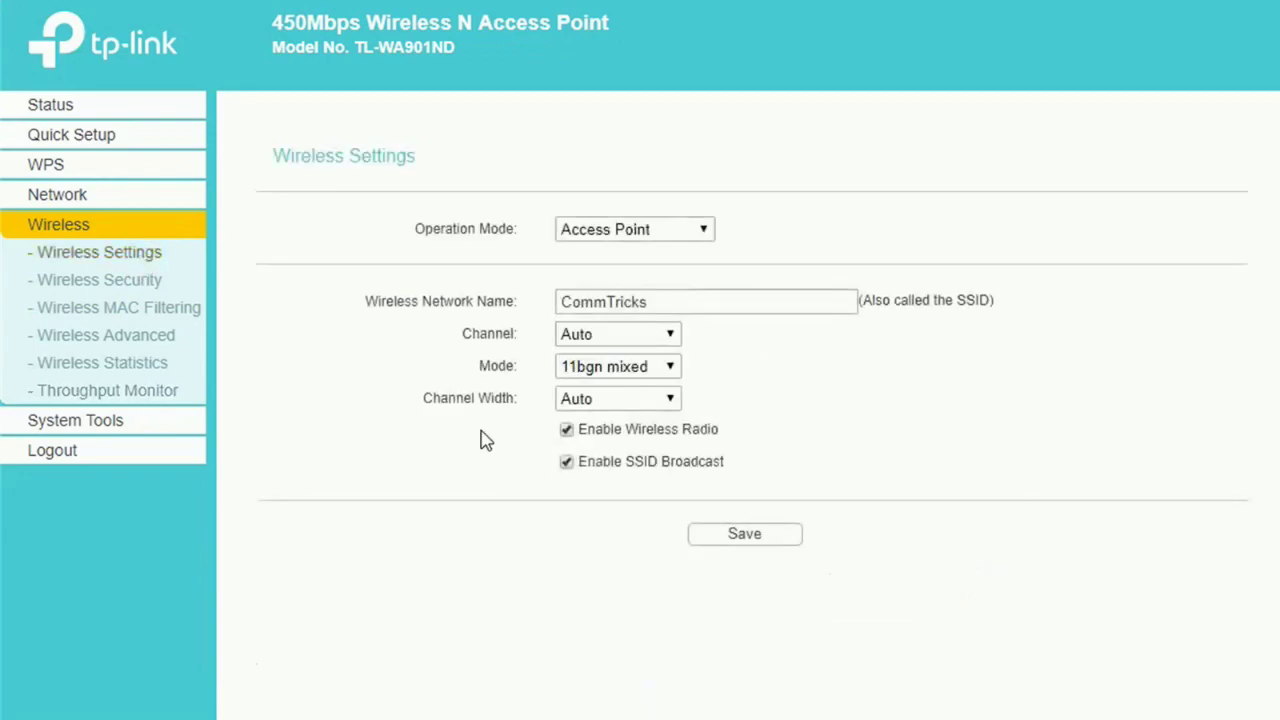
triple_click(654, 465)
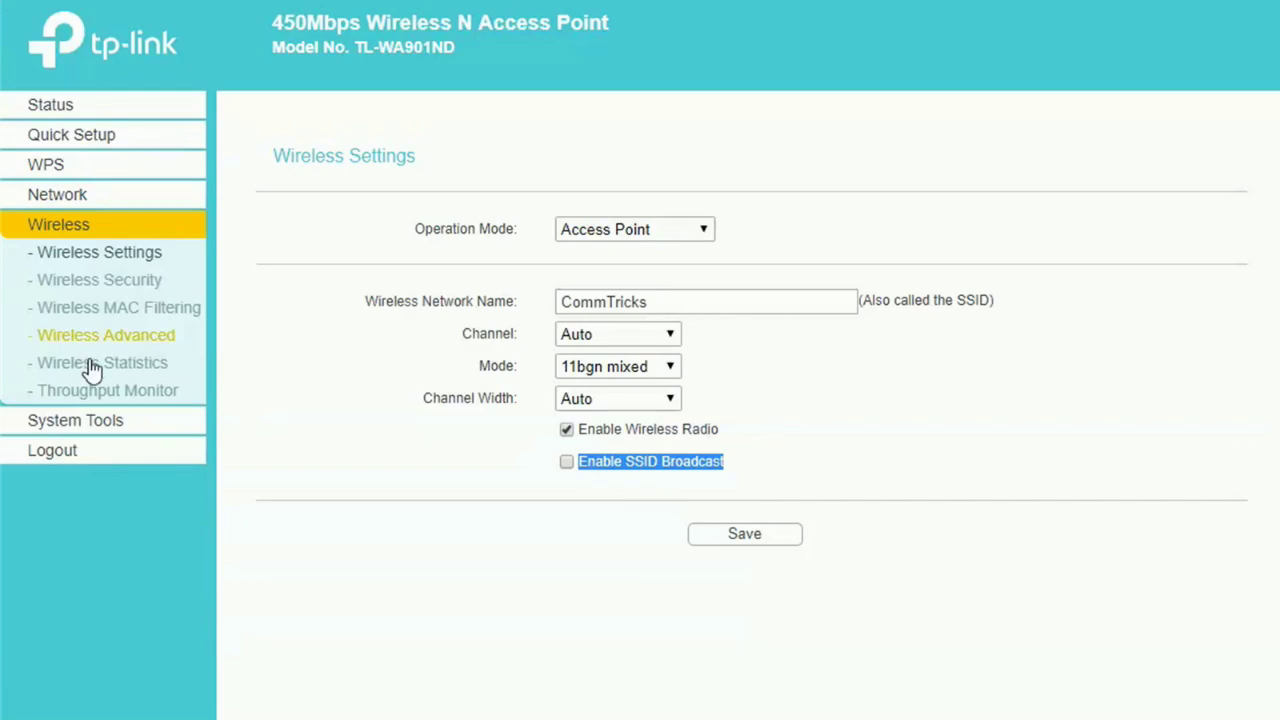
Review the Diagnostic, Ping Watch Dog, Firmware, Factory Defaults, Backup, Reboot and Password pages, ending on System Log
click(94, 421)
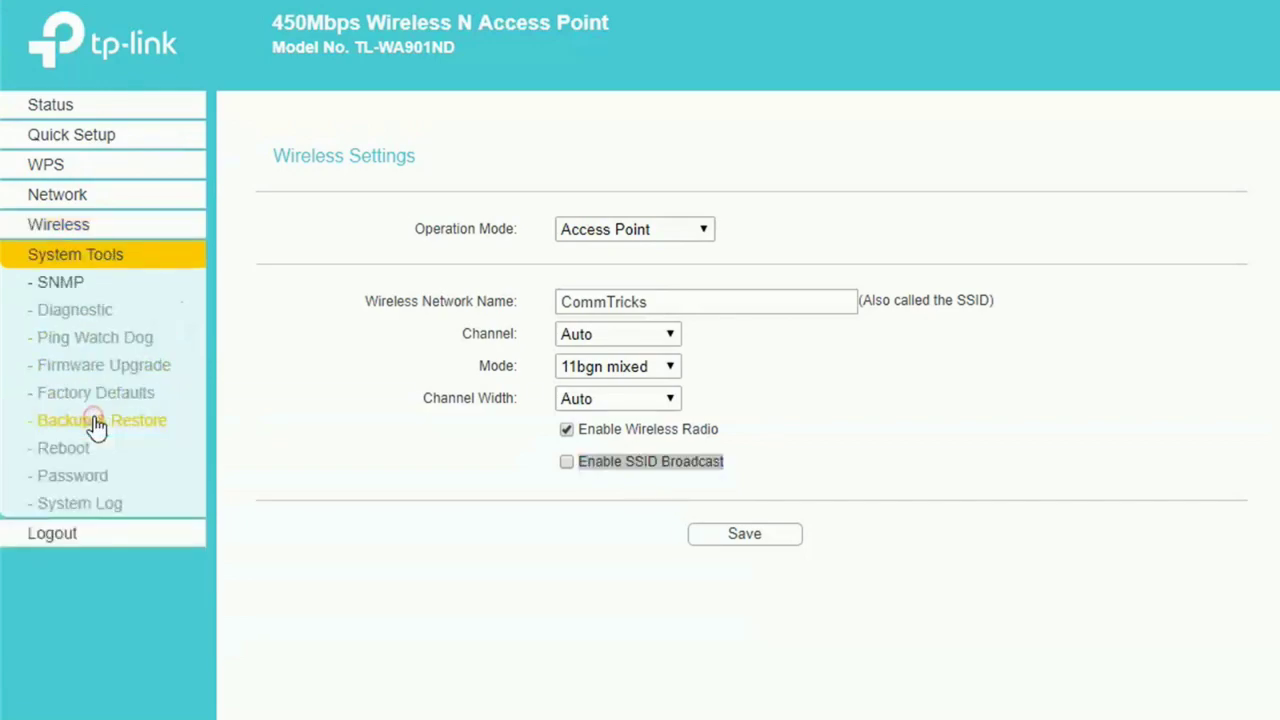
click(90, 316)
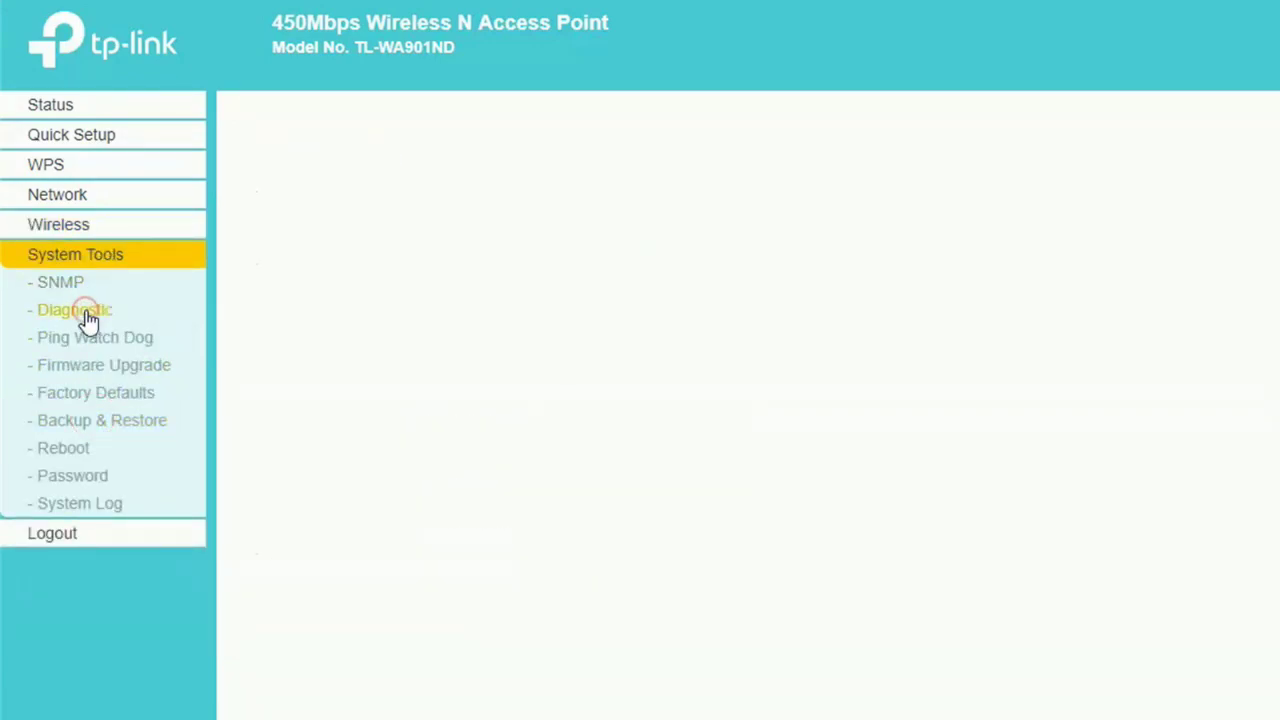
click(95, 345)
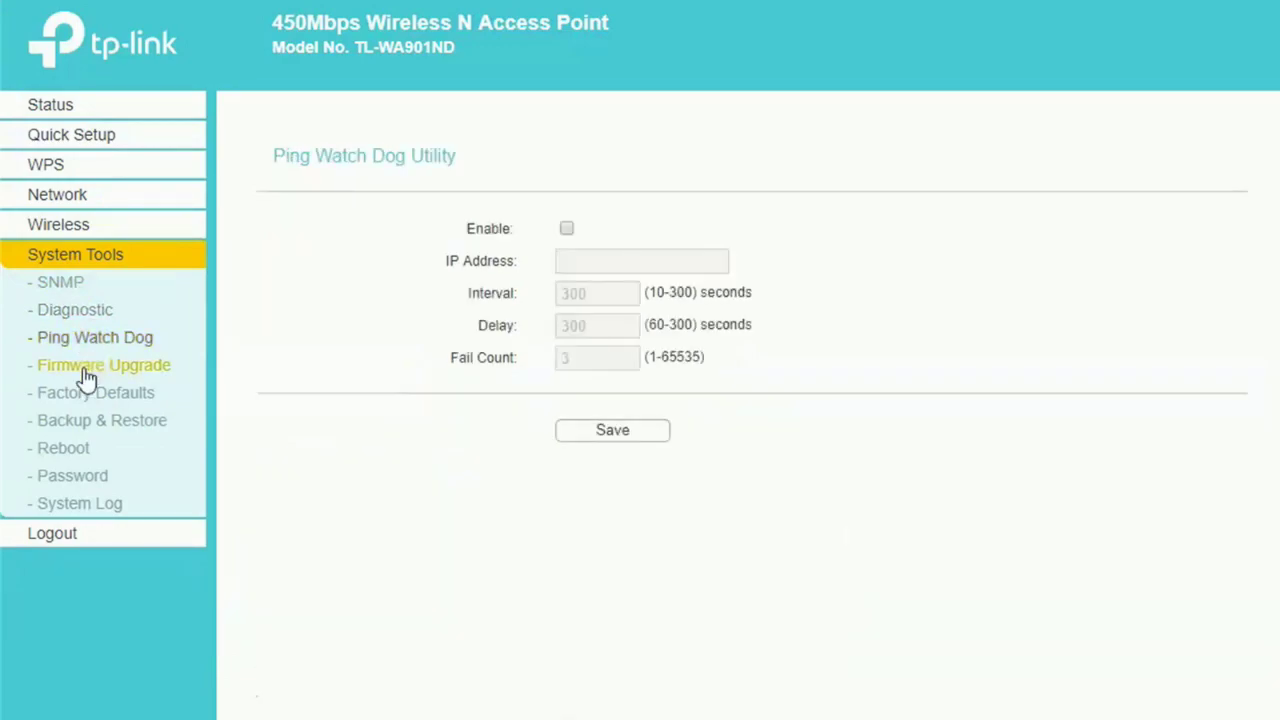
click(85, 368)
click(80, 400)
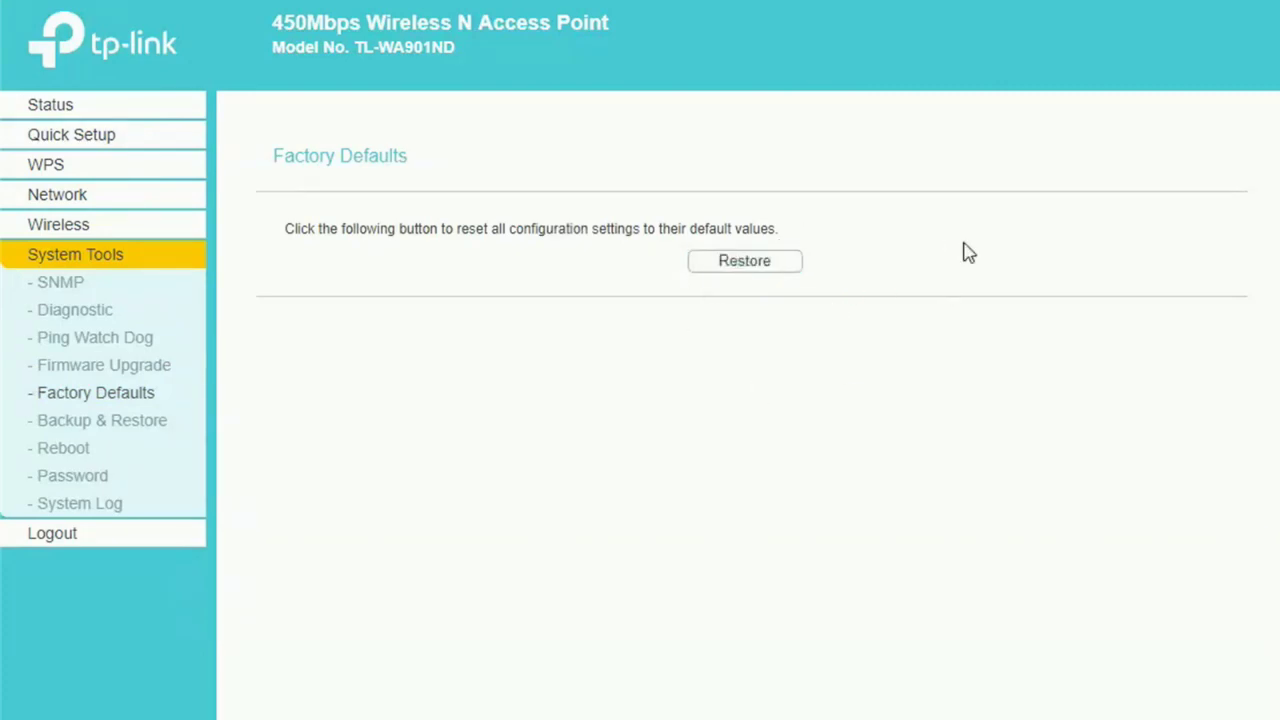
click(140, 425)
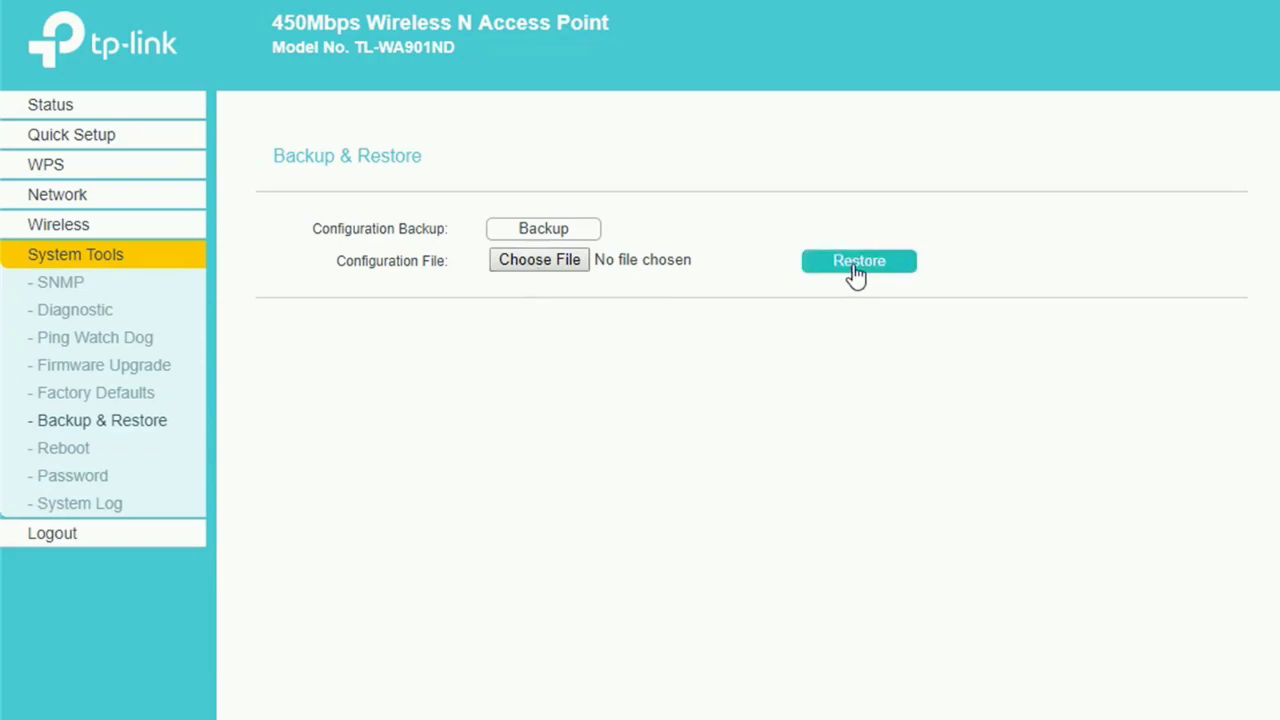
click(62, 450)
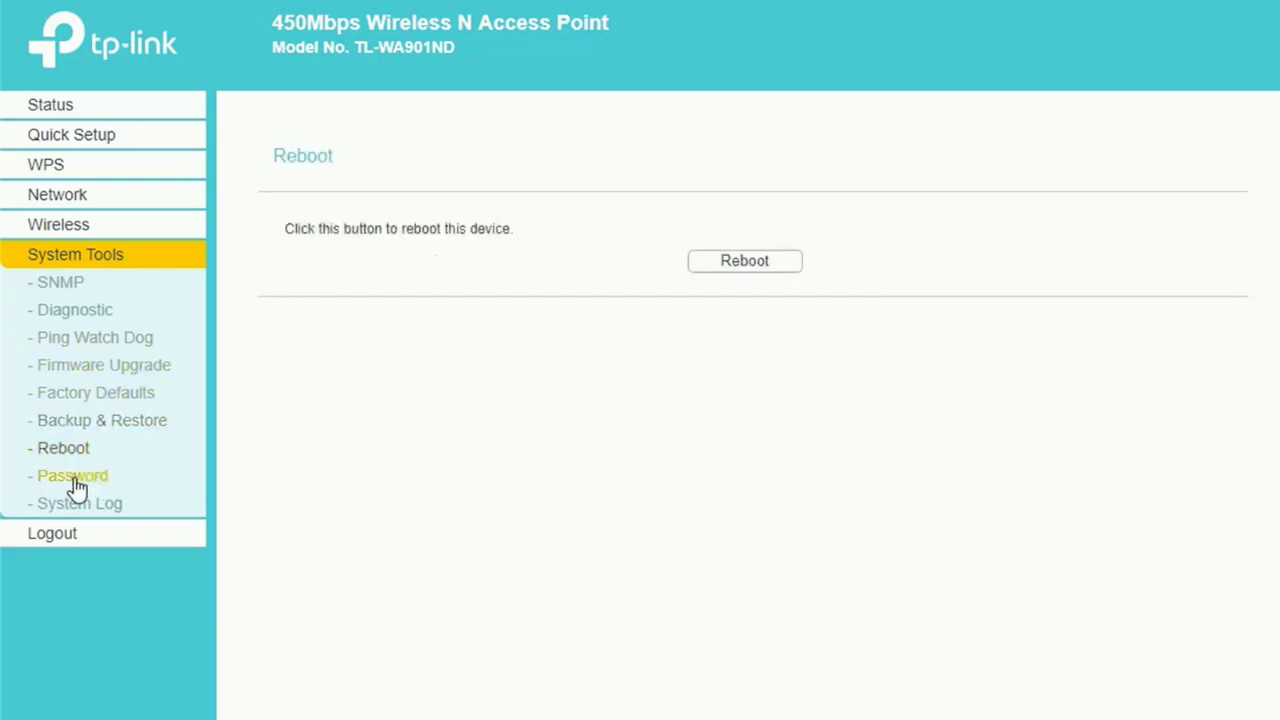
click(76, 485)
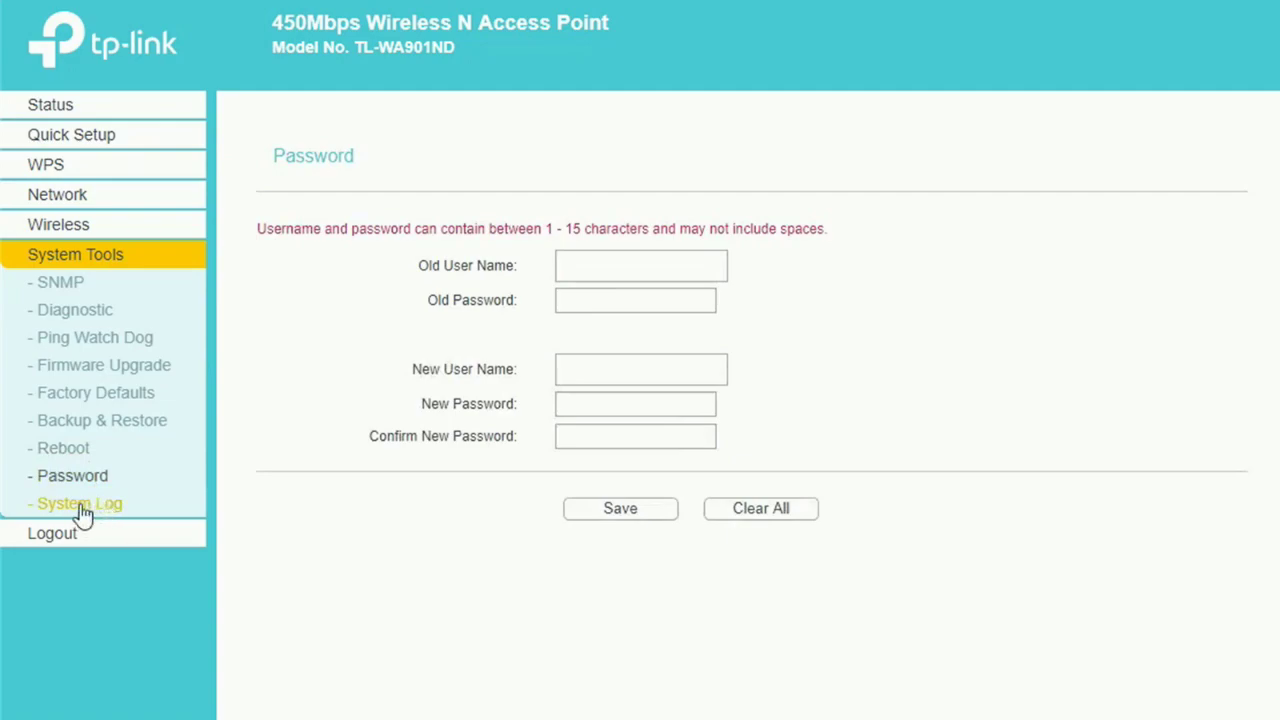
click(80, 505)
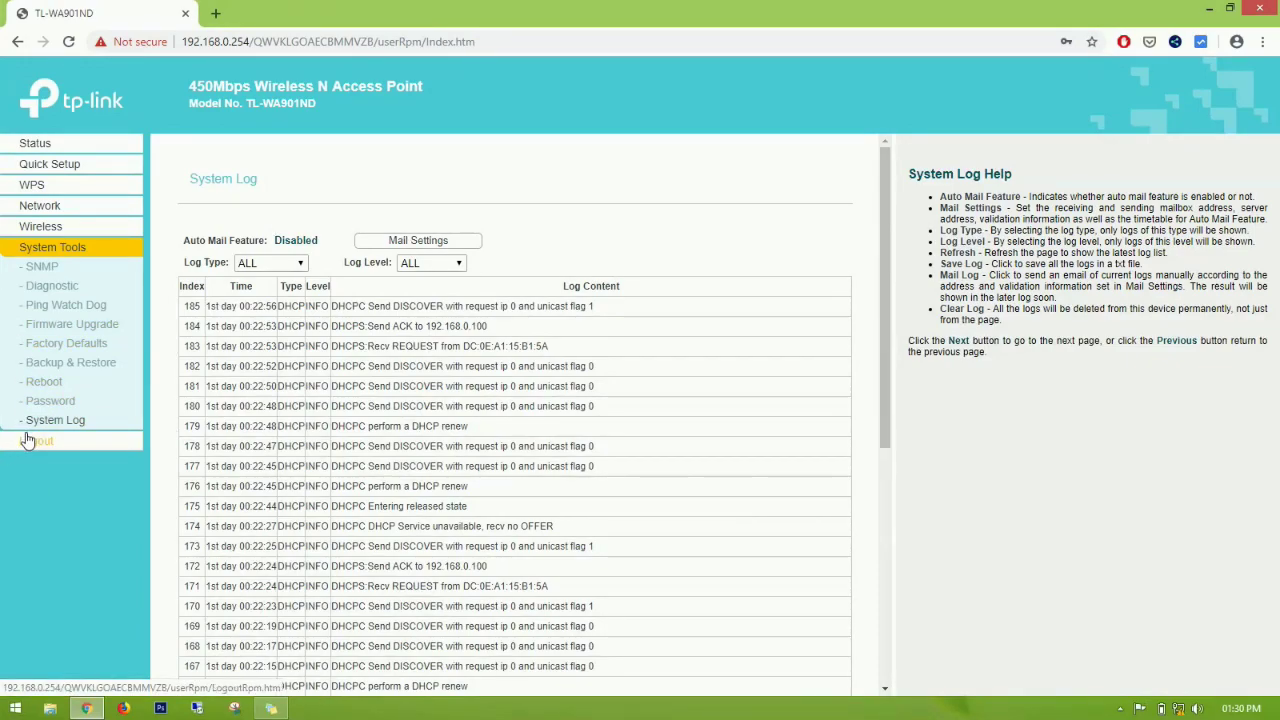
Open the log's Mail Settings and check the empty From, To and SMTP Server fields
click(438, 243)
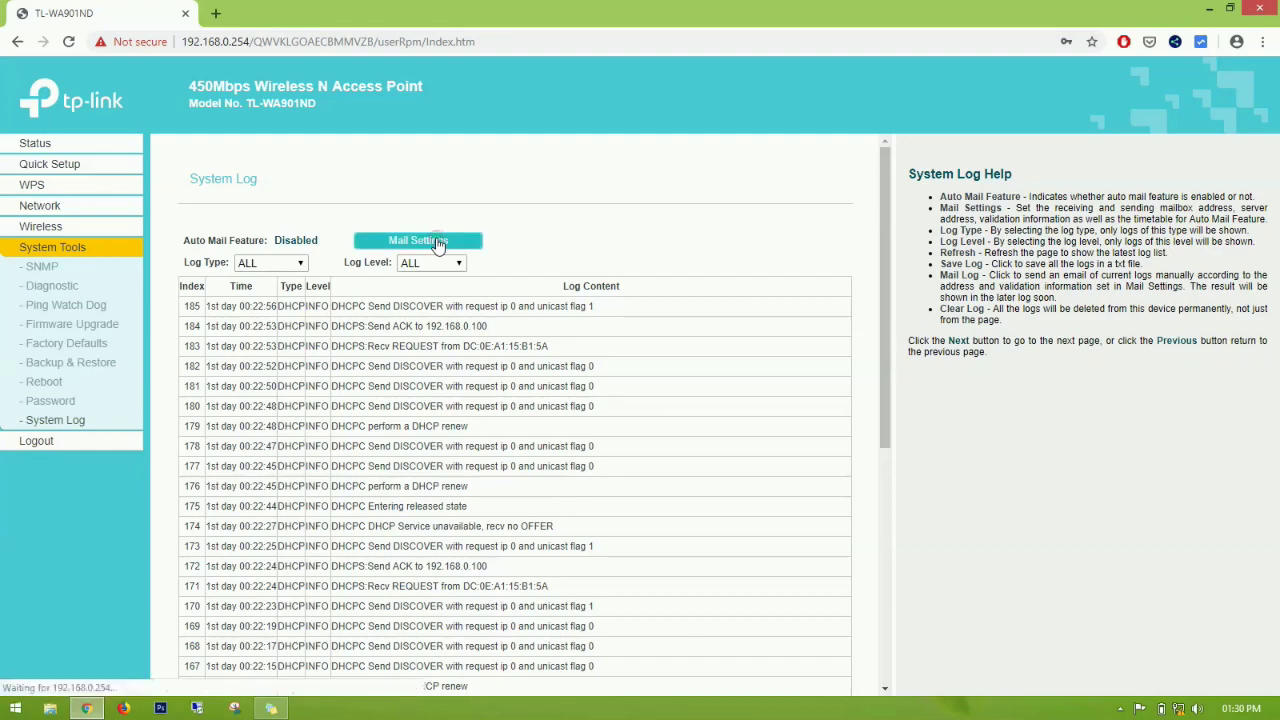
click(426, 233)
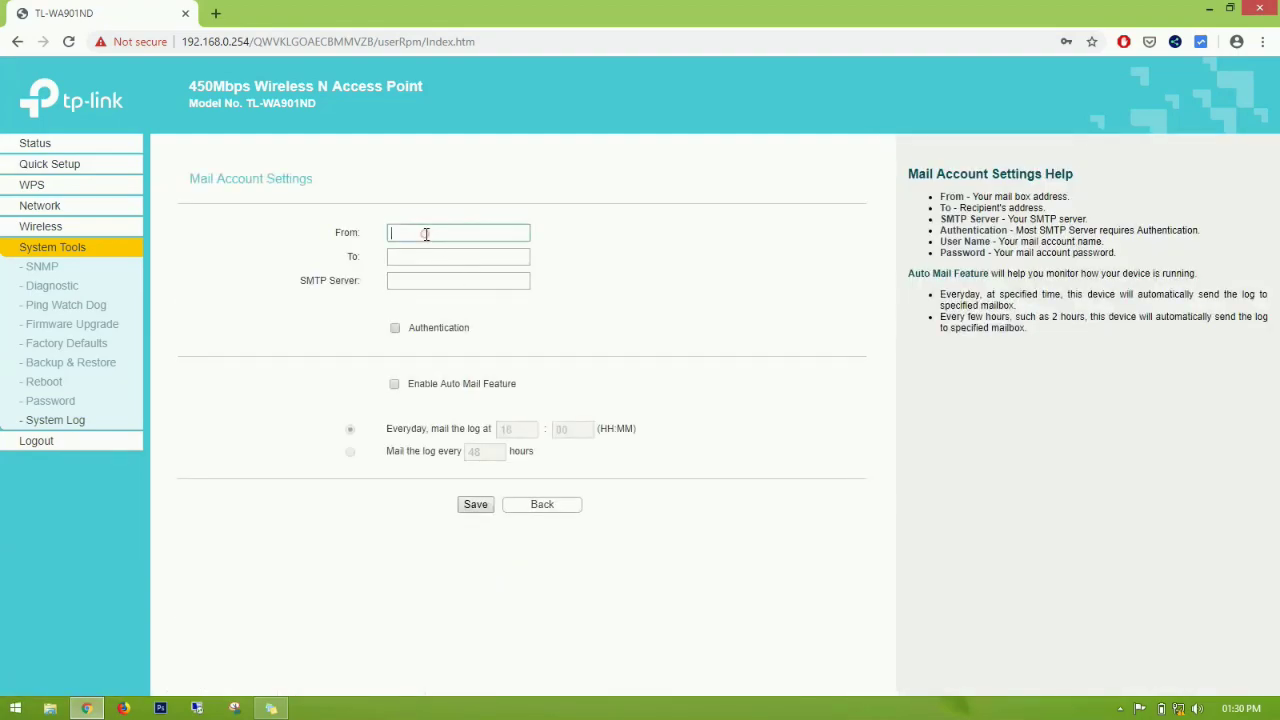
click(417, 256)
click(405, 282)
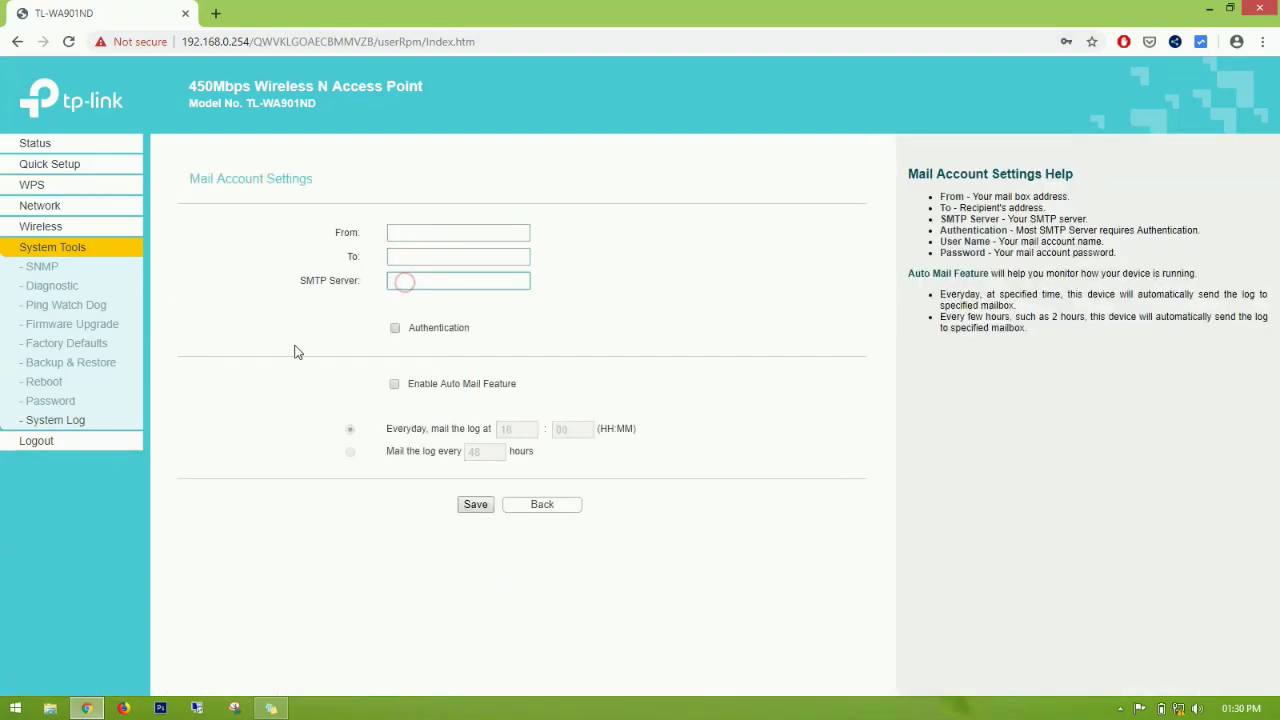